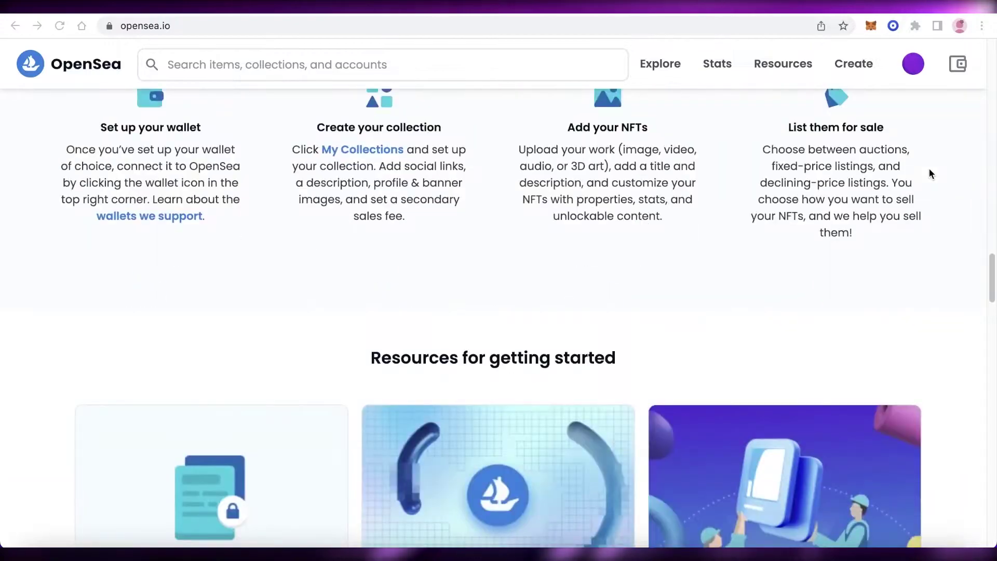
# Look over the home page's getting-started resources, NFT categories, trending collections and top collections
pyautogui.scroll(-12, 685, 135)
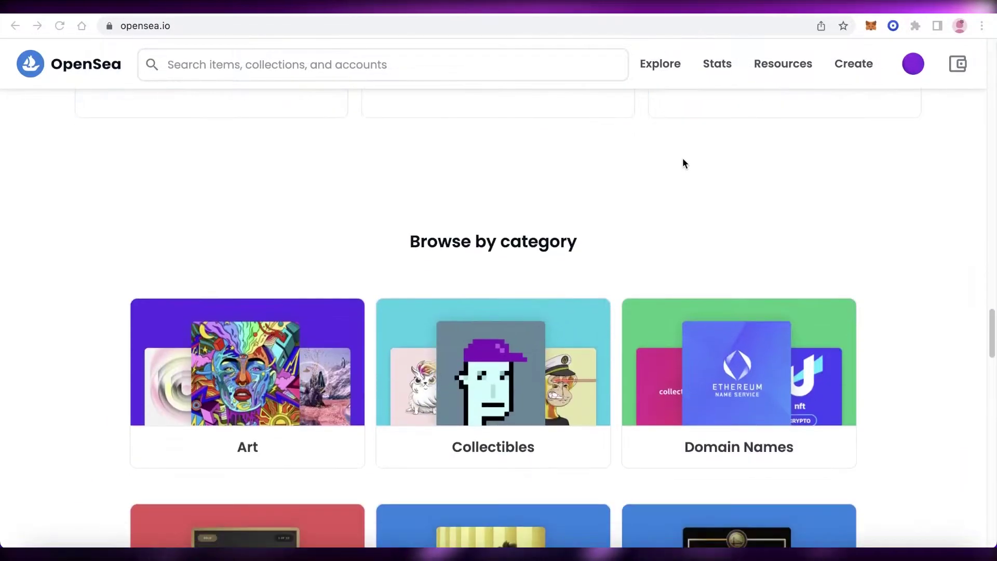
pyautogui.scroll(6, 896, 215)
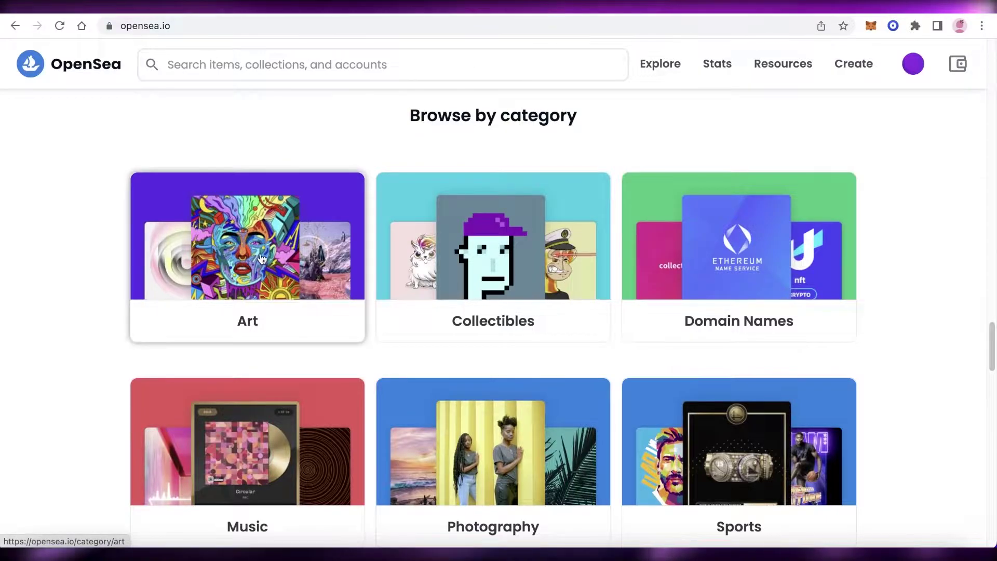
pyautogui.scroll(8, 176, 115)
pyautogui.moveTo(692, 73)
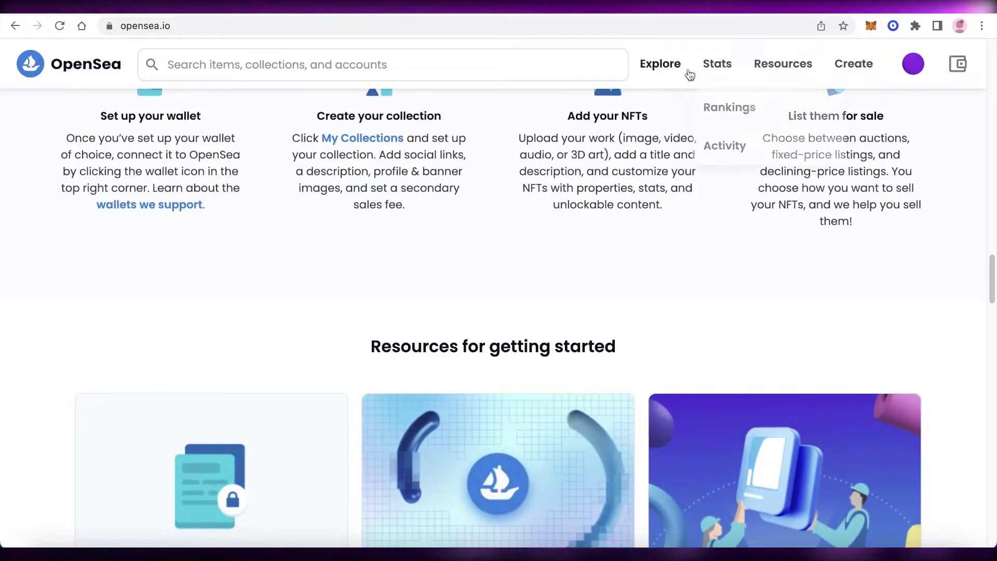
pyautogui.scroll(10, 624, 163)
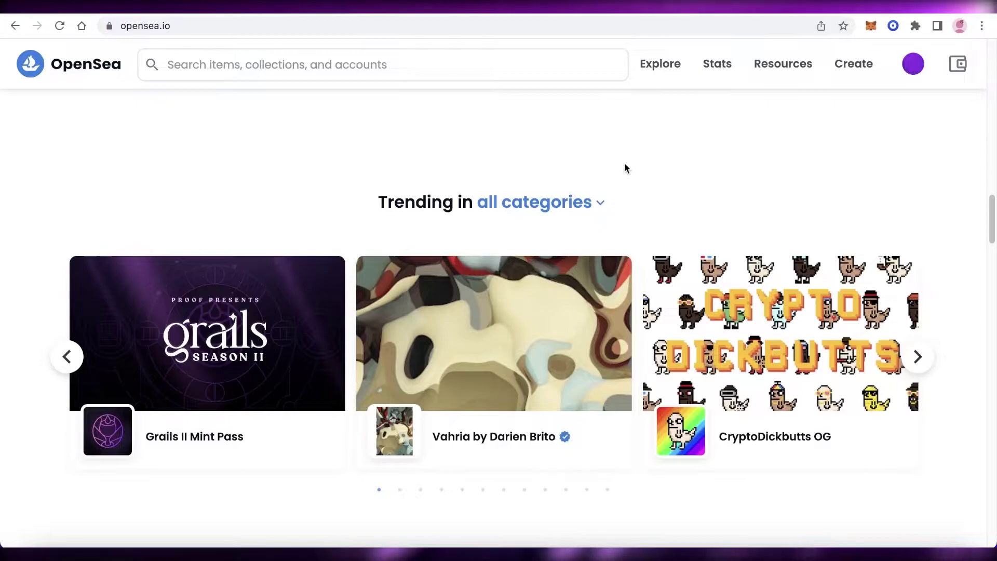
pyautogui.scroll(6, 646, 73)
pyautogui.moveTo(659, 78)
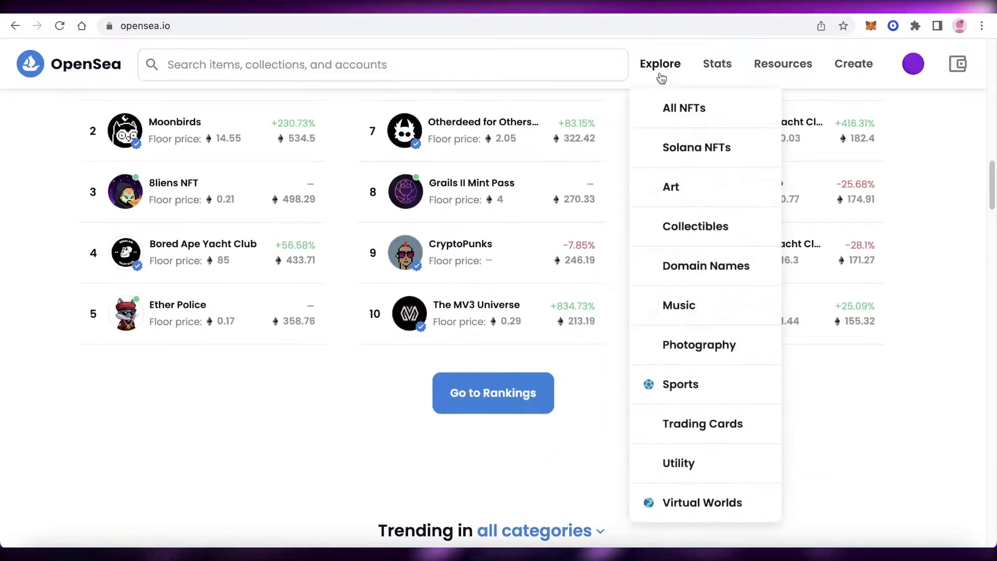
# Open the CryptoPunks collection from the top collections, look through its items and return to the home page
pyautogui.scroll(1, 438, 249)
pyautogui.click(441, 276)
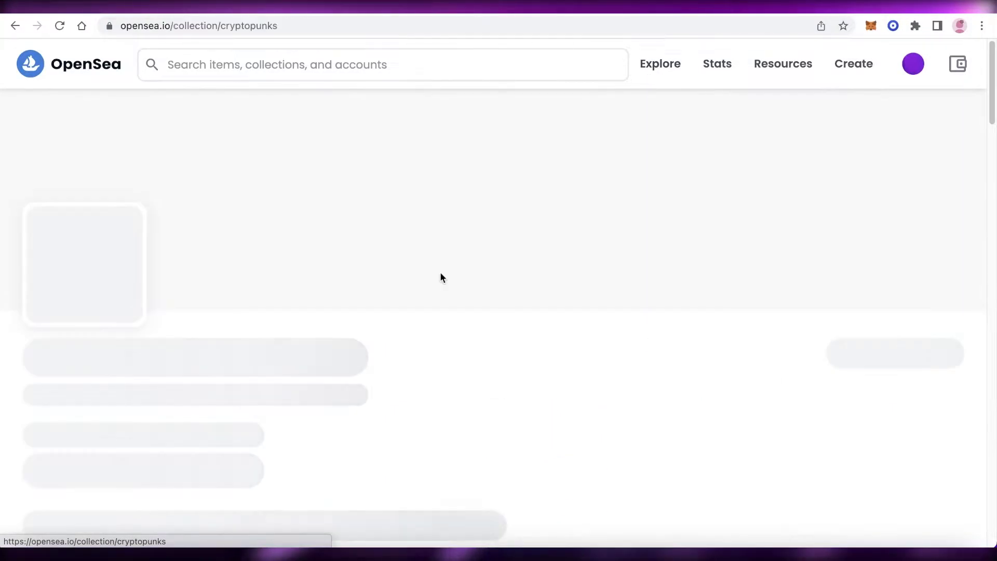
pyautogui.scroll(-10, 441, 276)
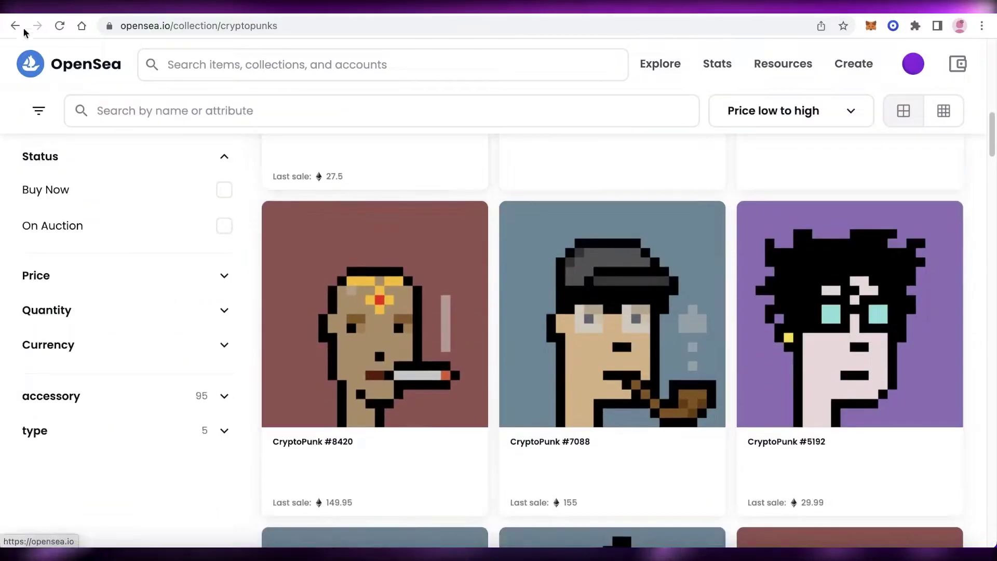
pyautogui.click(16, 27)
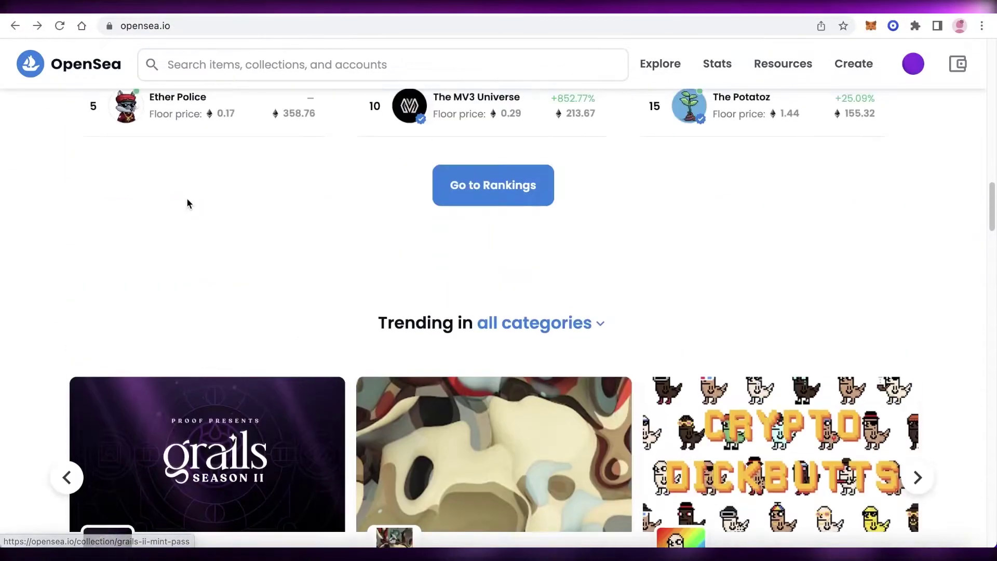
# Open the Rare Apepe YC collection, look through its listed items and return to the home page
pyautogui.scroll(6, 188, 203)
pyautogui.click(201, 186)
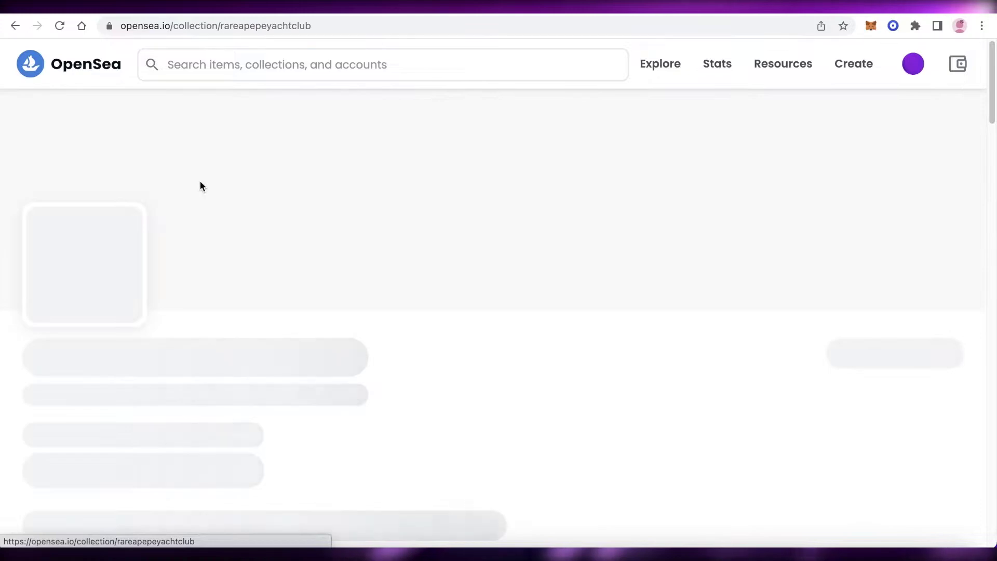
pyautogui.scroll(-6, 280, 216)
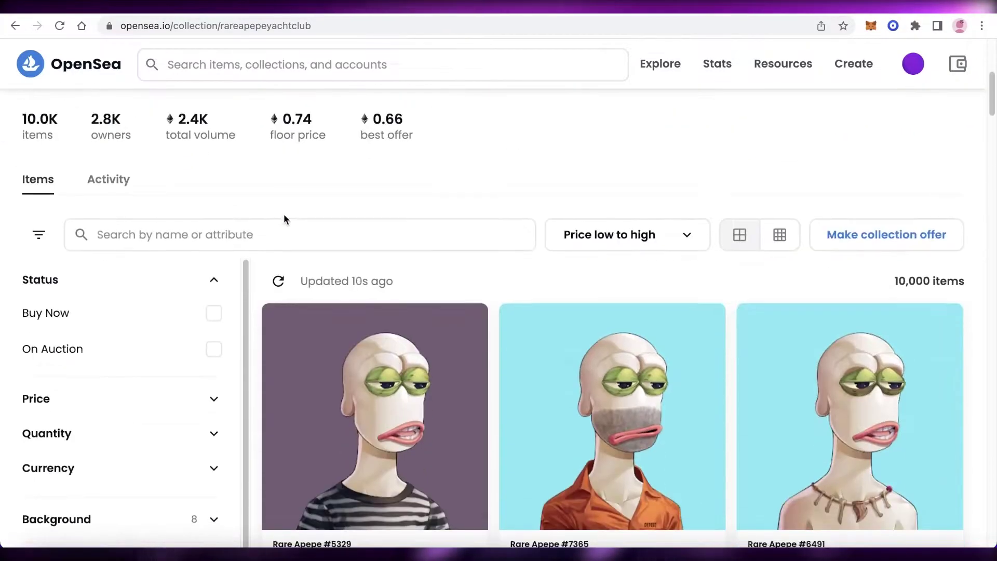
pyautogui.scroll(-8, 284, 218)
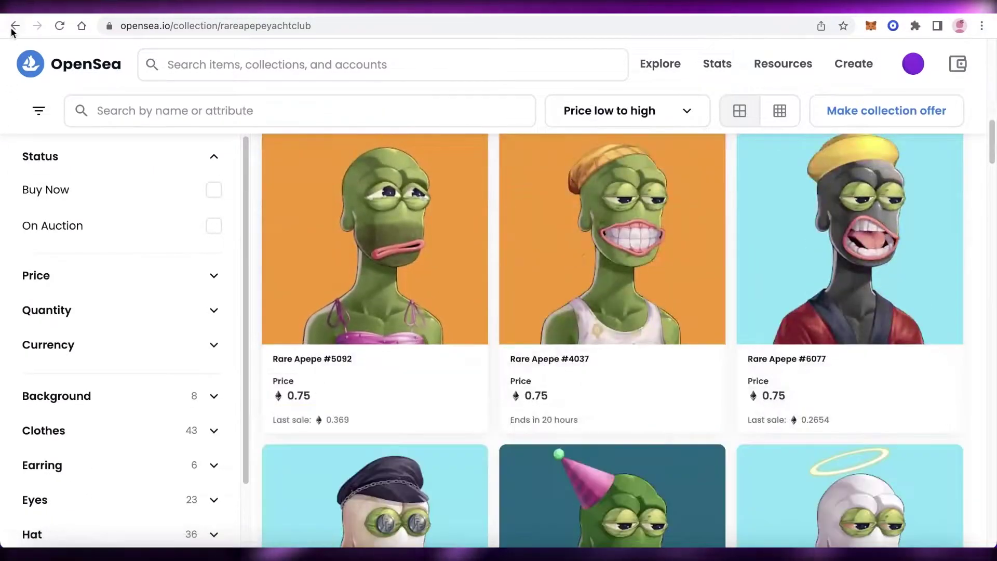
pyautogui.click(14, 26)
# Open the Women Ape Yacht Club collection from the top collections, look through its items and go back
pyautogui.scroll(-6, 971, 354)
pyautogui.scroll(10, 887, 372)
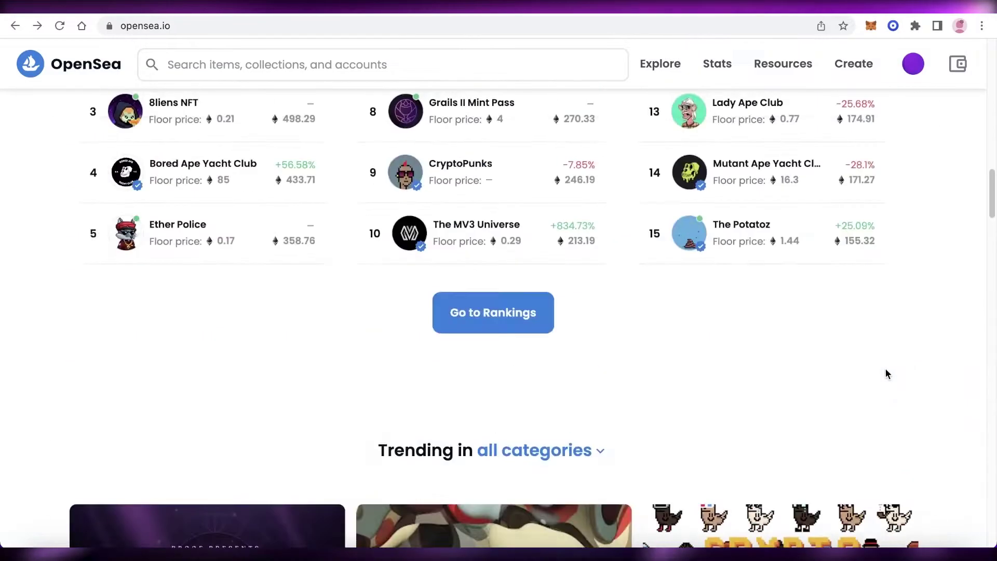
pyautogui.scroll(5, 886, 372)
pyautogui.scroll(-3, 467, 306)
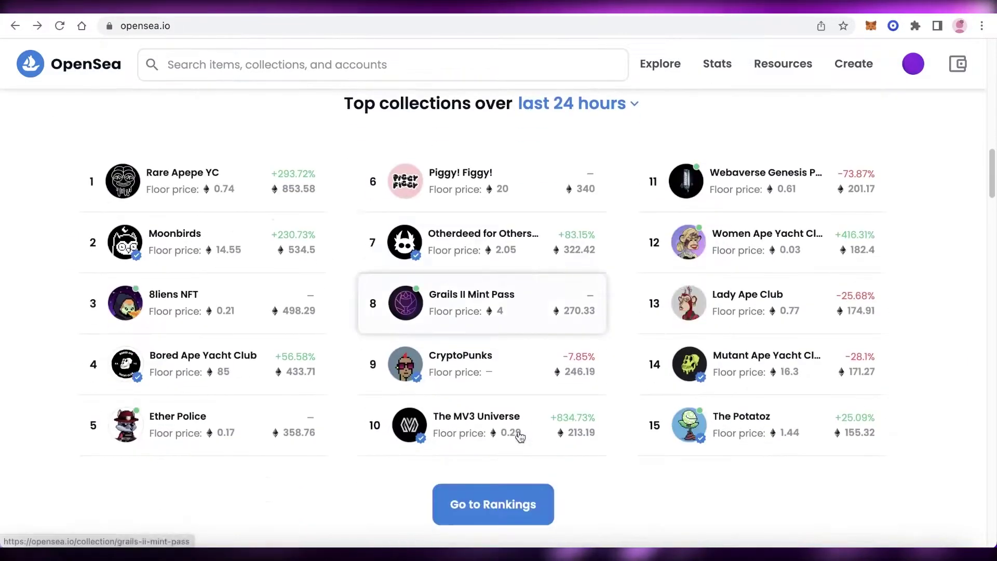
pyautogui.click(711, 246)
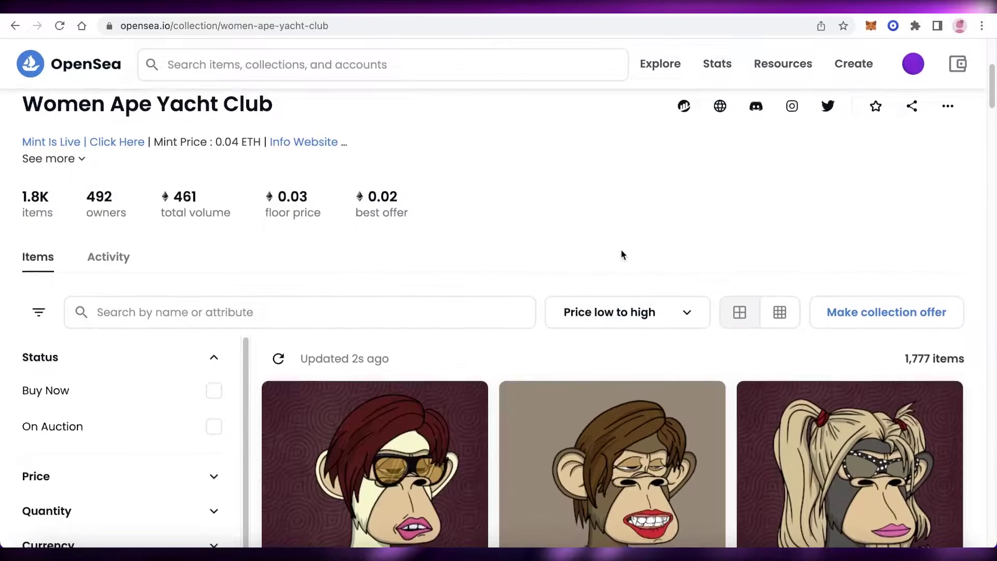
pyautogui.scroll(-15, 930, 222)
pyautogui.click(20, 25)
pyautogui.scroll(8, 567, 233)
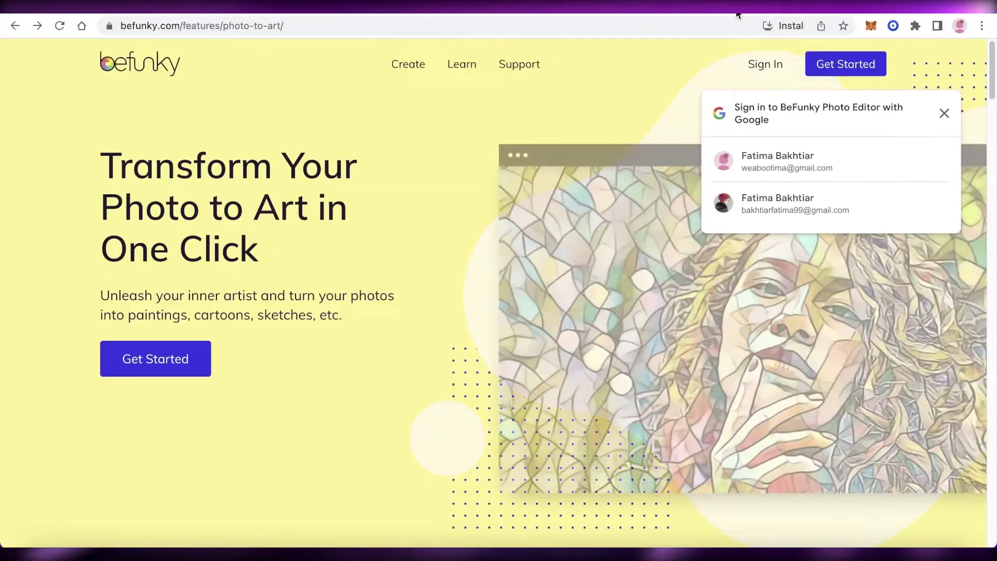
# Dismiss the Google sign-in prompt on the BeFunky Photo to Art page and launch the photo editor
pyautogui.click(944, 113)
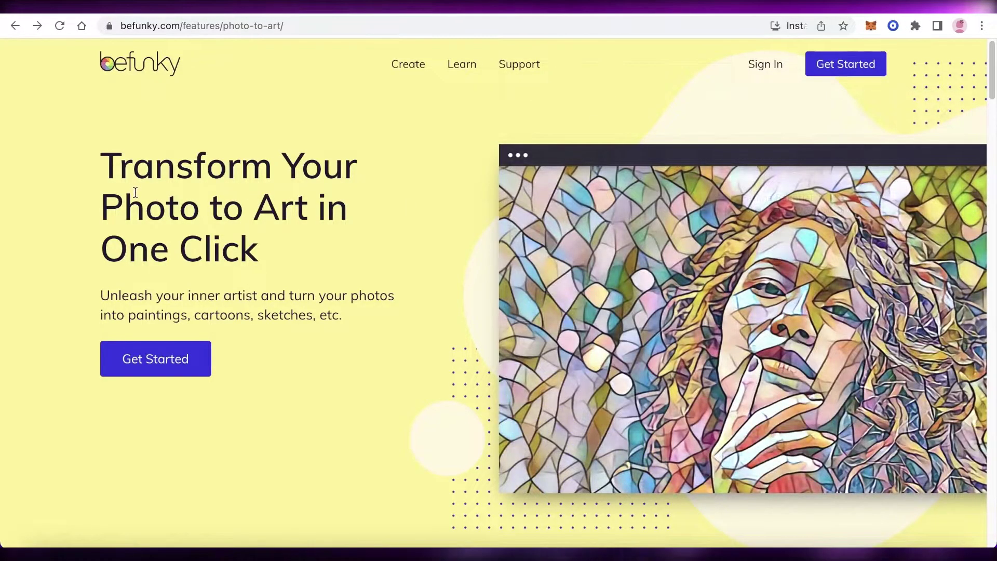
pyautogui.scroll(-1, 109, 198)
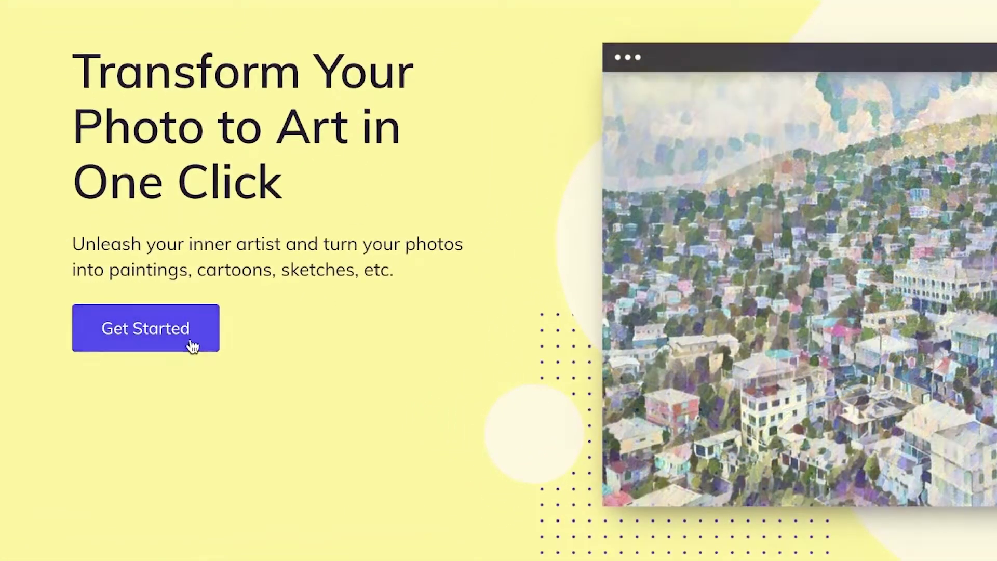
pyautogui.click(192, 345)
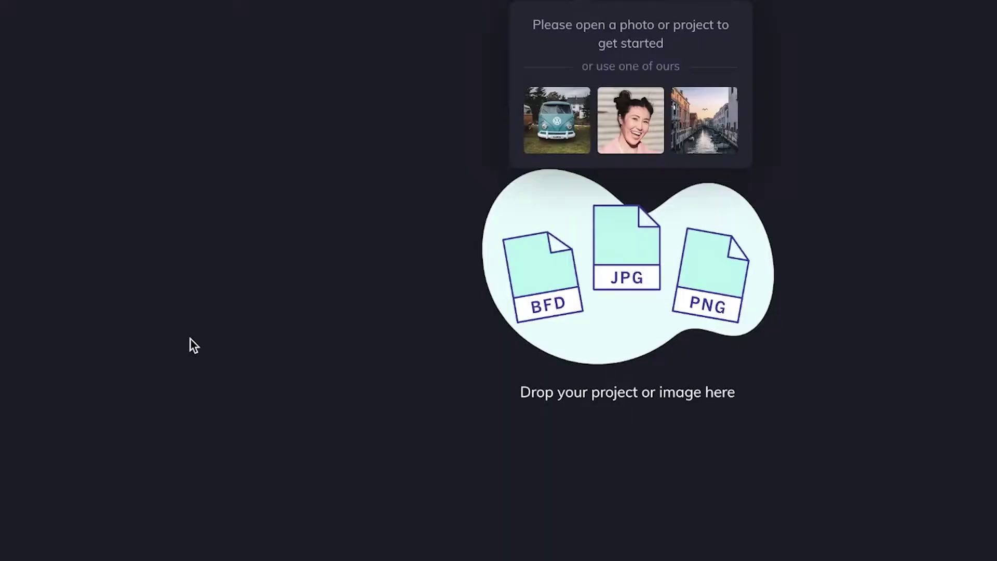
# Open the image vecteezy_european-bee-eater-with-bee_2044633.jpg from the computer's Downloads folder
pyautogui.click(510, 23)
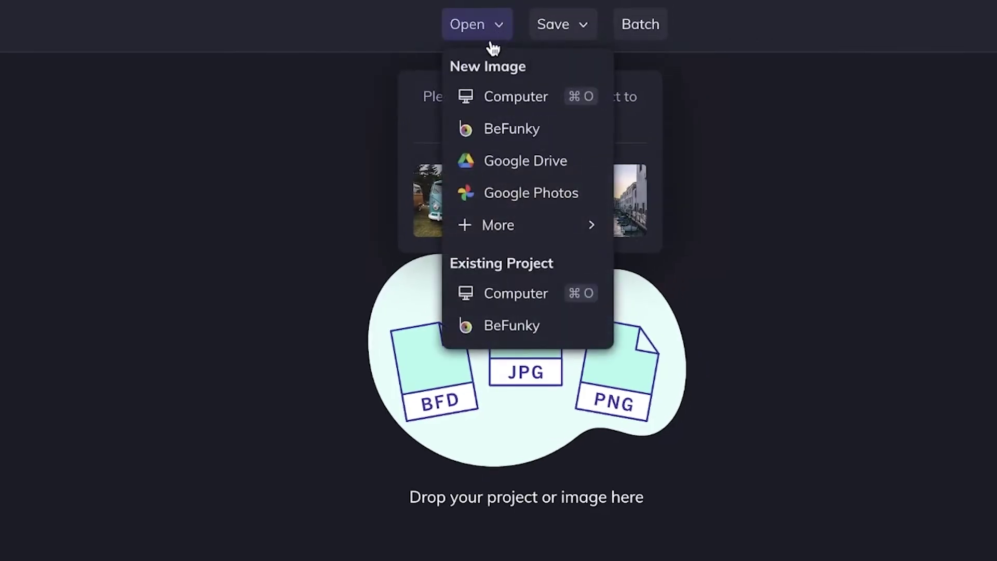
pyautogui.click(493, 93)
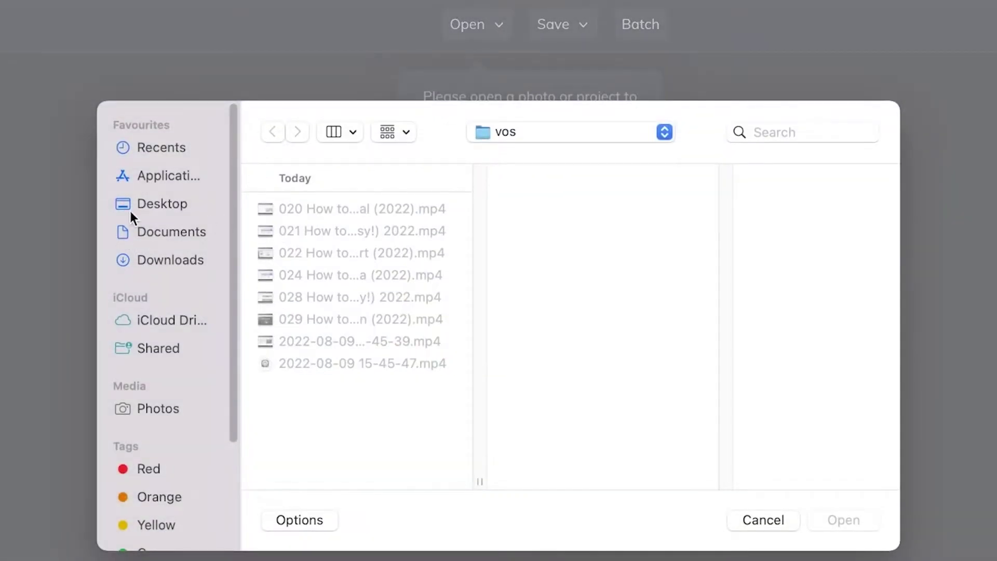
pyautogui.click(130, 210)
pyautogui.click(141, 253)
pyautogui.click(298, 254)
pyautogui.scroll(-10, 288, 249)
pyautogui.click(307, 228)
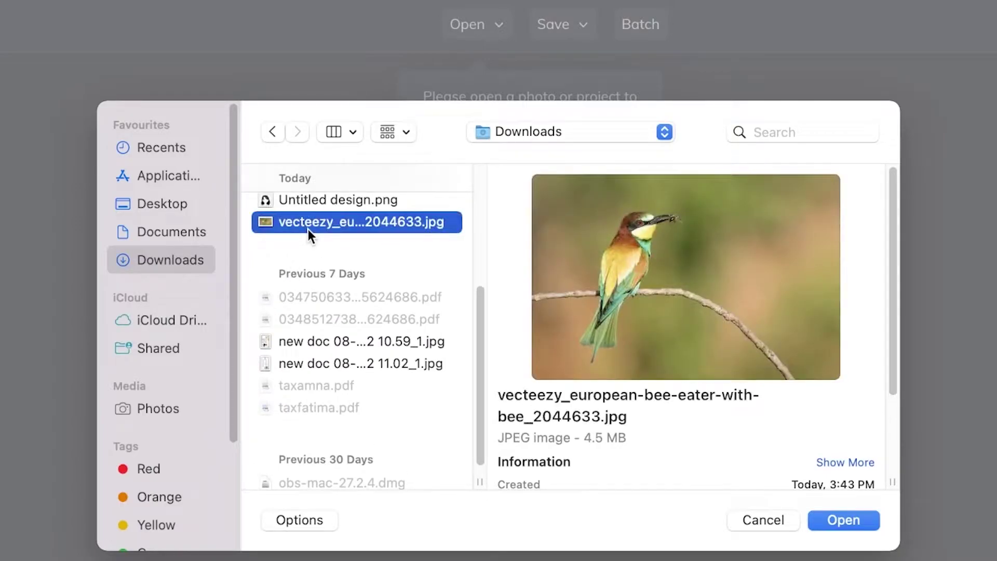
pyautogui.click(865, 519)
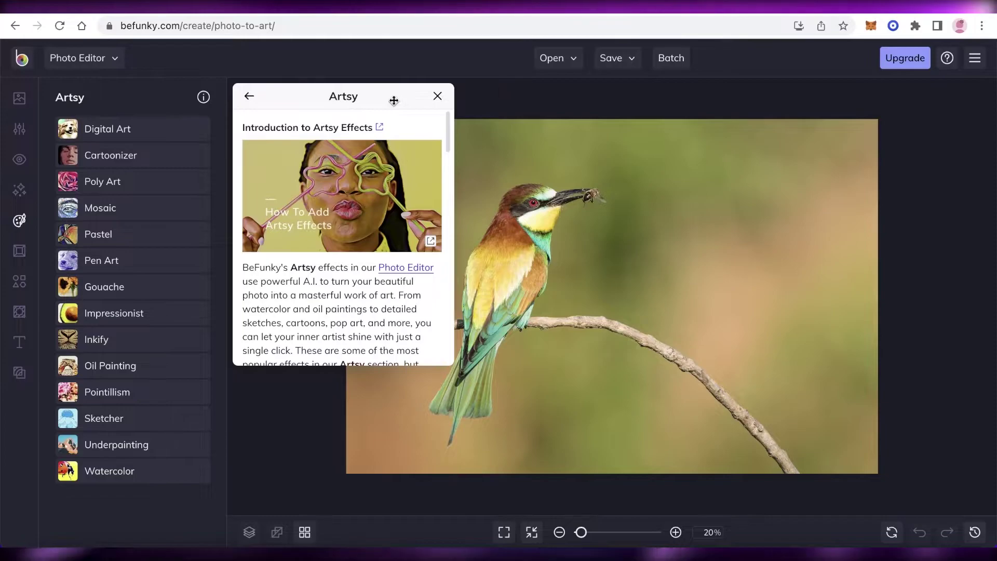
# Open the Cartoonizer effects and preview Cartoonizer 1 through 5 on the bird photo, revisiting Cartoonizer 3 for comparison
pyautogui.click(112, 154)
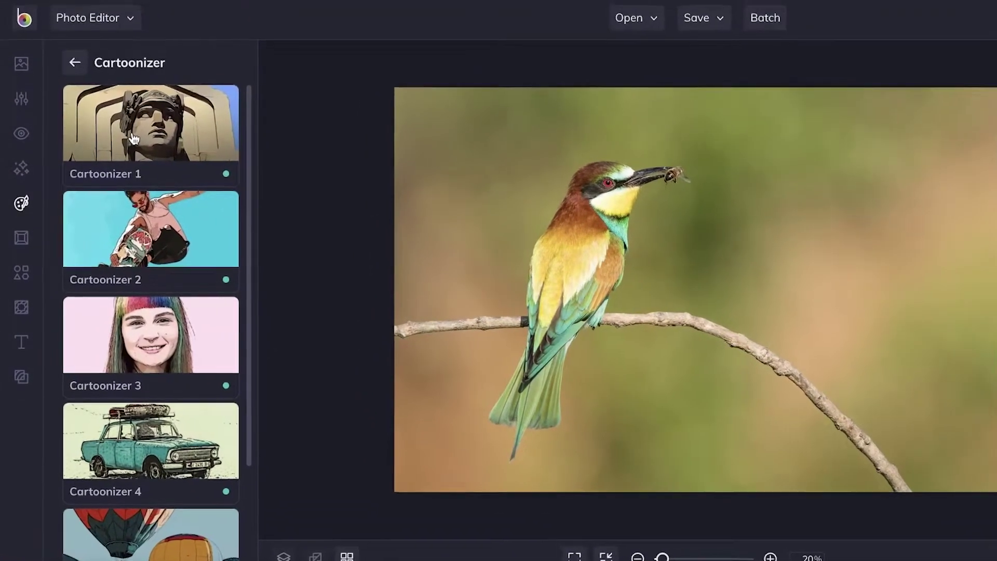
pyautogui.click(117, 157)
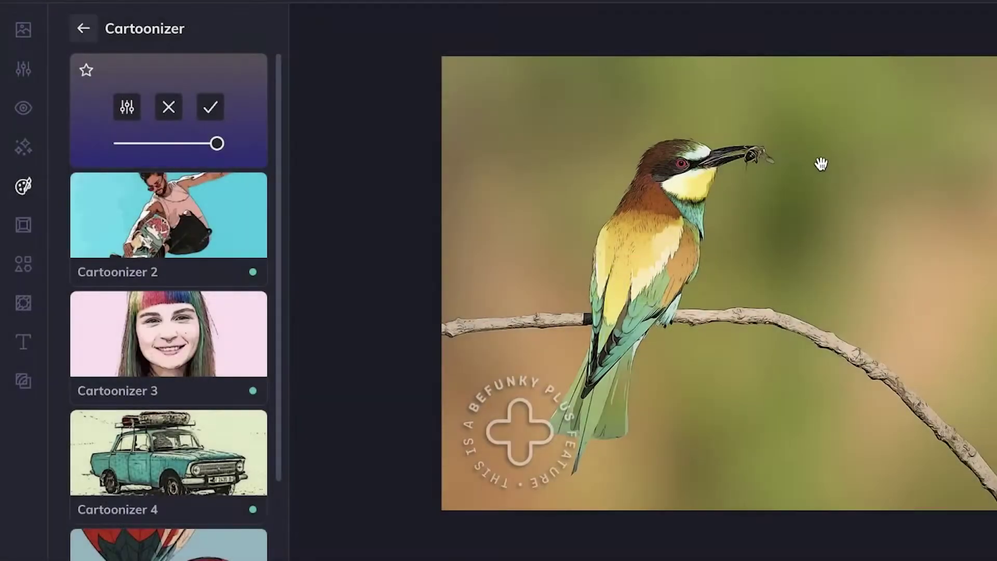
pyautogui.click(220, 220)
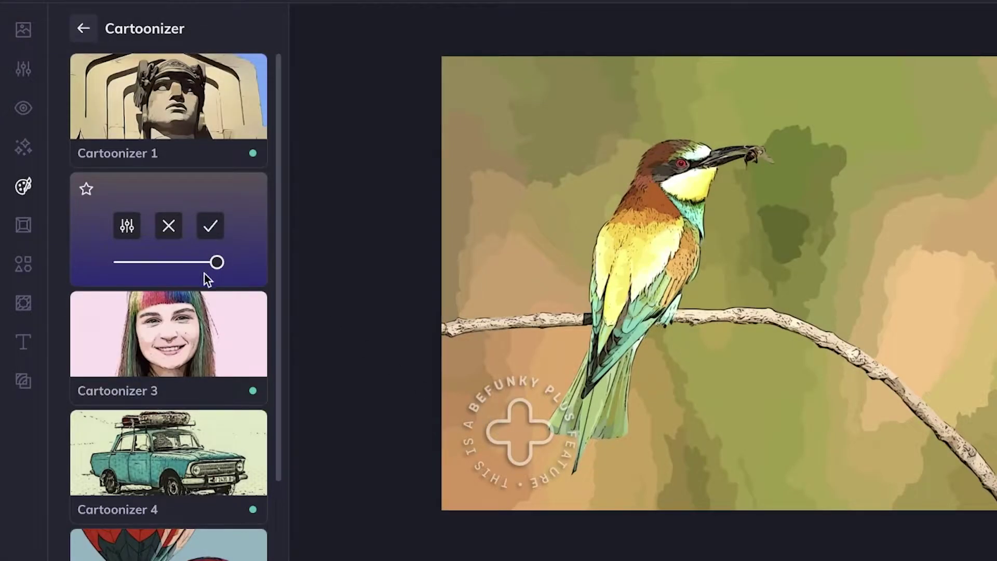
pyautogui.click(107, 335)
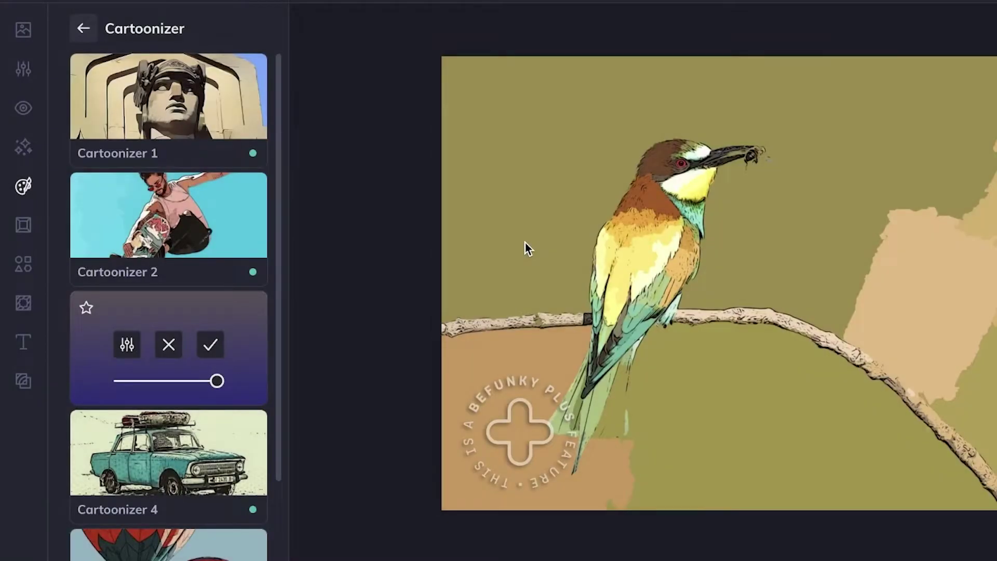
pyautogui.click(110, 494)
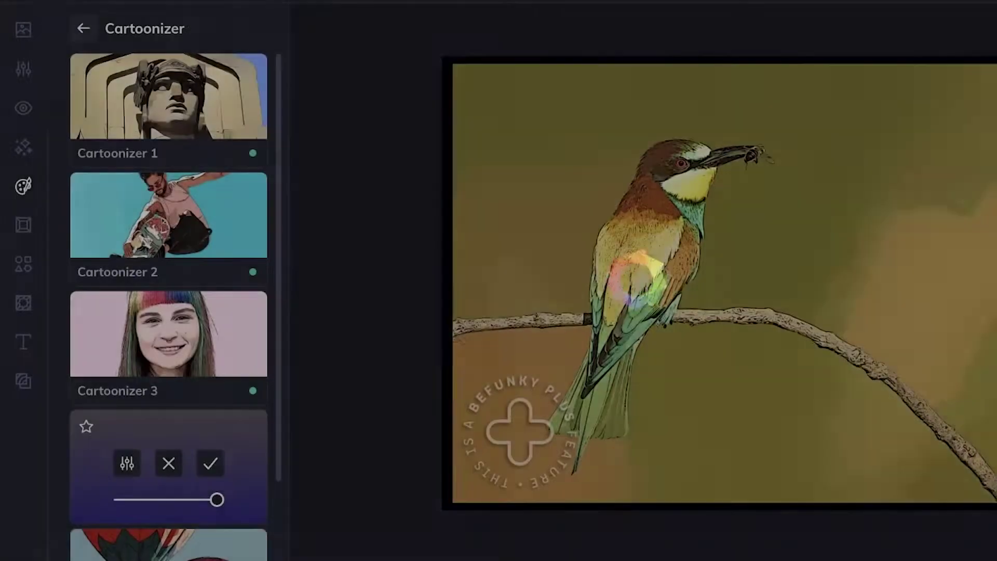
pyautogui.scroll(-3, 255, 349)
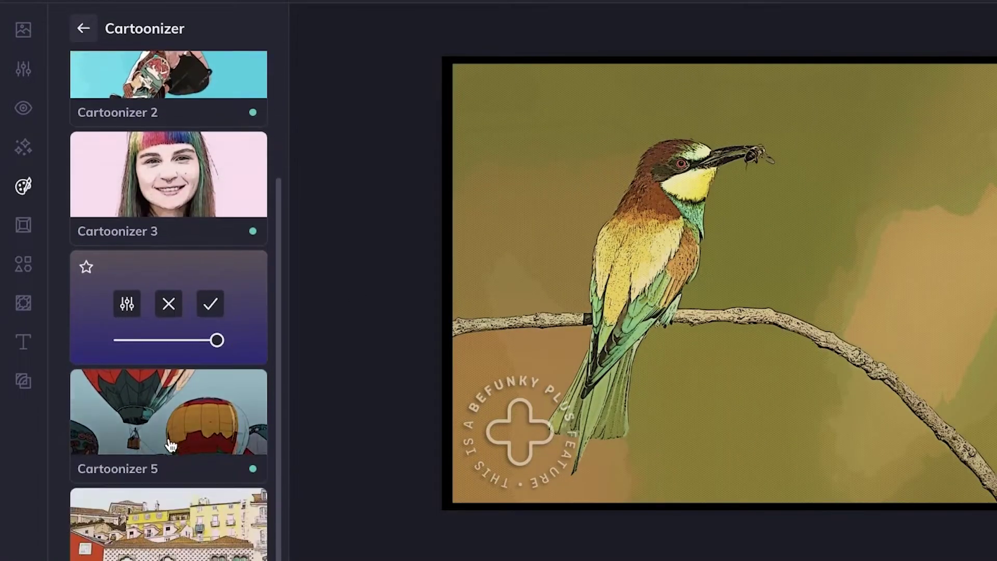
pyautogui.click(171, 444)
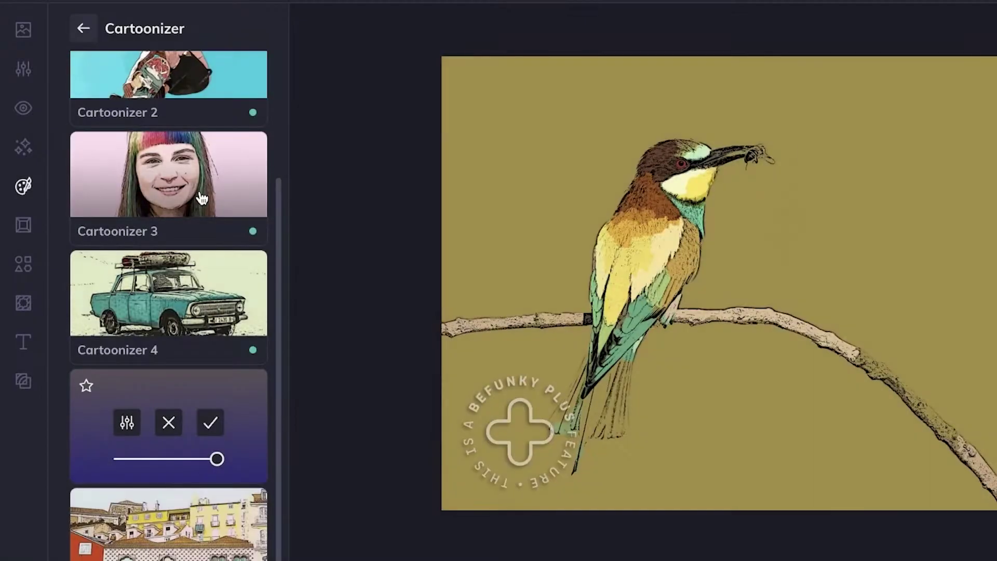
pyautogui.click(194, 149)
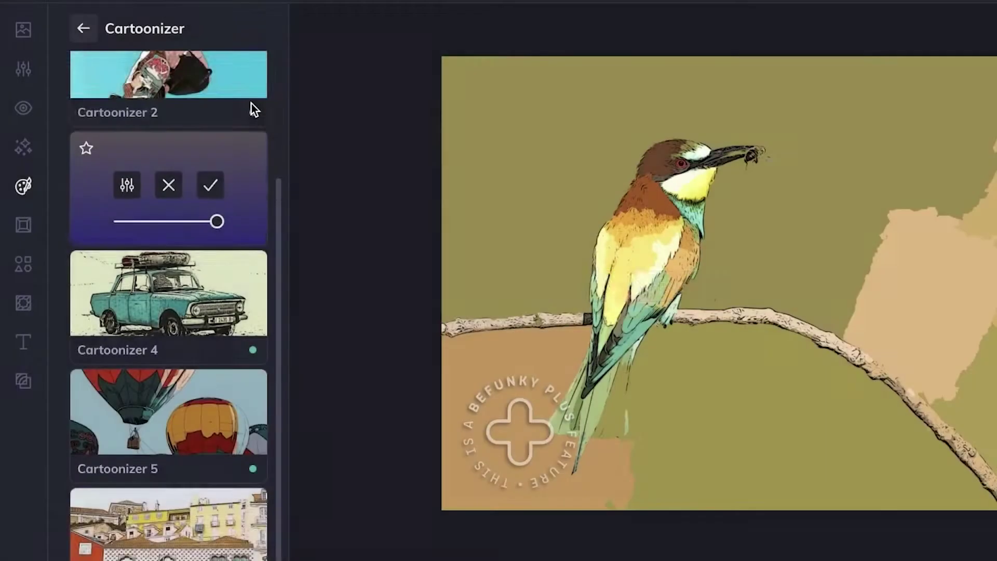
# Apply the Cartoonizer 2 effect to the bird photo and set its Amount to 42%
pyautogui.click(259, 109)
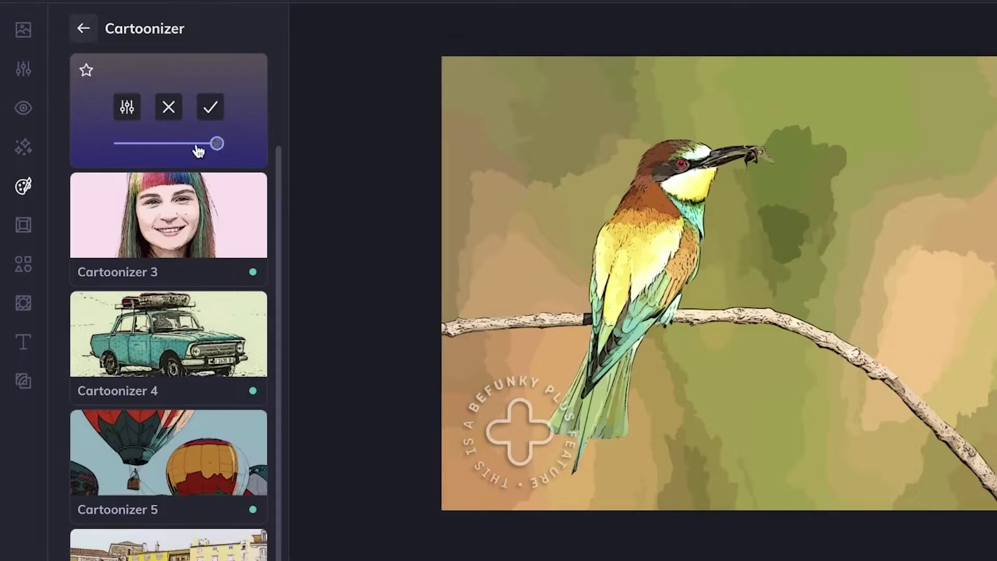
pyautogui.moveTo(208, 142); pyautogui.dragTo(185, 151)
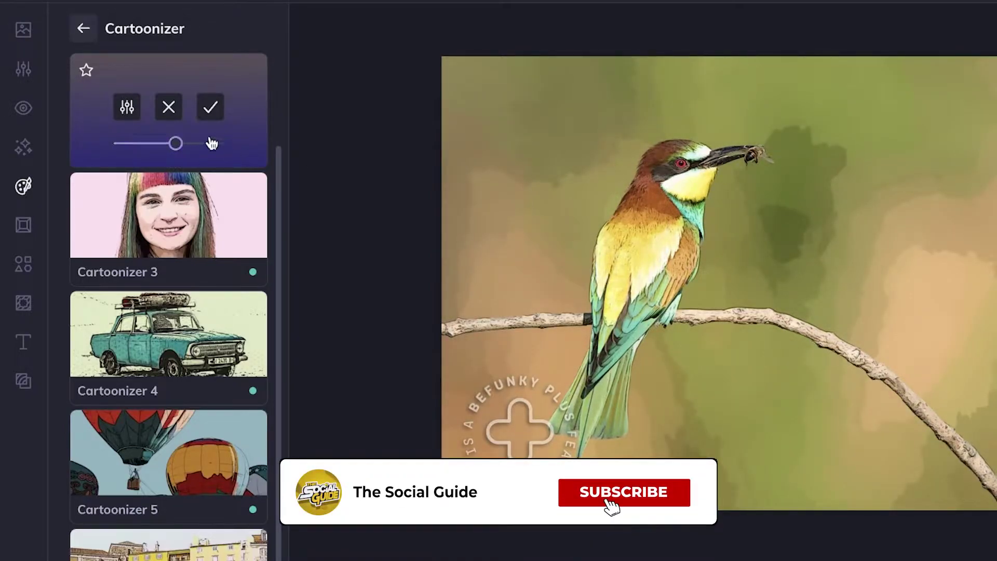
pyautogui.click(126, 107)
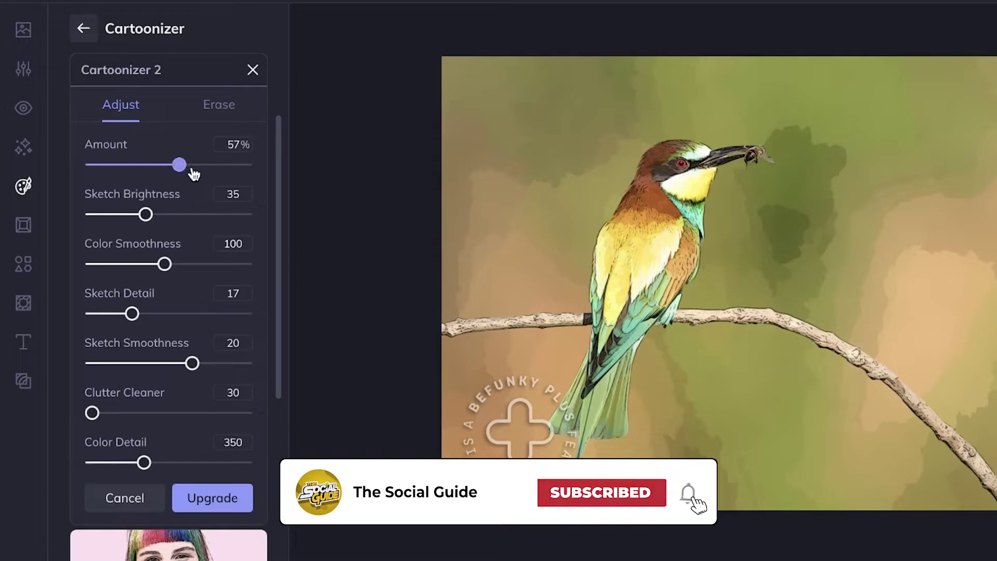
pyautogui.moveTo(184, 174); pyautogui.dragTo(269, 173)
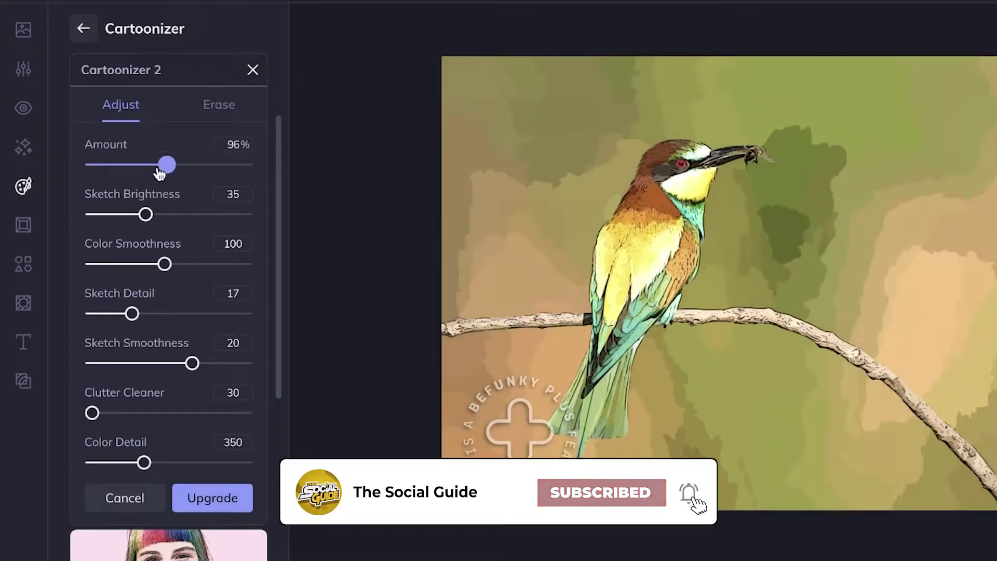
pyautogui.moveTo(173, 173); pyautogui.dragTo(139, 165)
# Set the Sketch Brightness of the Cartoonizer 2 effect to 47
pyautogui.moveTo(146, 214)
pyautogui.mouseDown()
pyautogui.moveTo(130, 214)
pyautogui.moveTo(260, 225)
pyautogui.moveTo(54, 227)
pyautogui.mouseUp()
pyautogui.moveTo(139, 220); pyautogui.dragTo(163, 223)
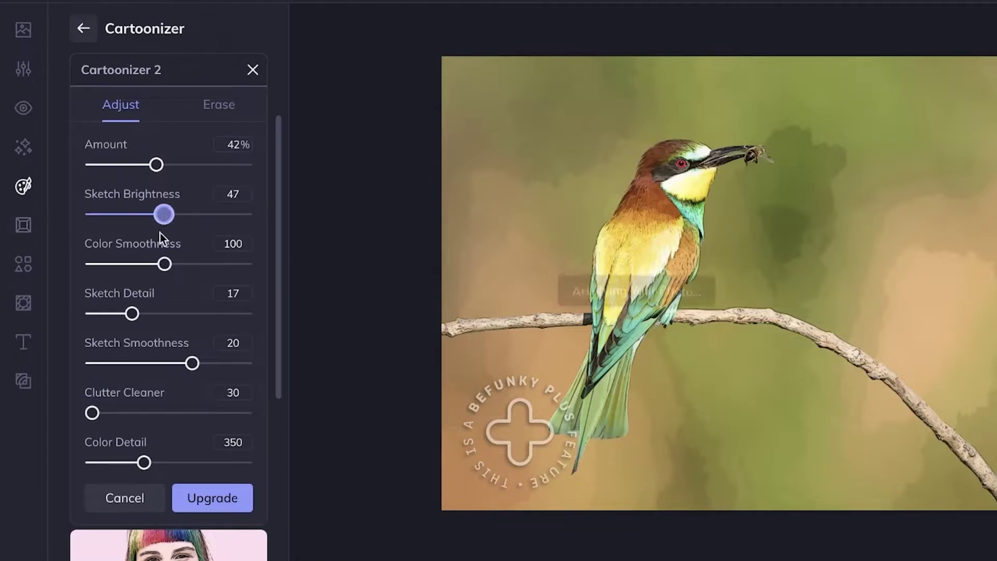
# Keep the Cartoonizer 2 edit open and try to save the bird image to the computer, dismissing the upgrade offer
pyautogui.press('Escape')
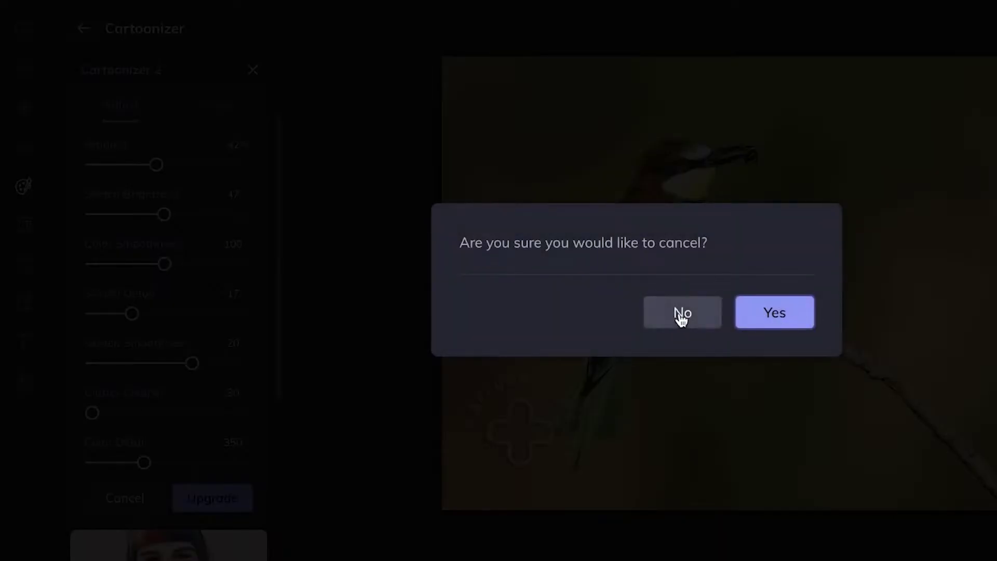
pyautogui.click(665, 324)
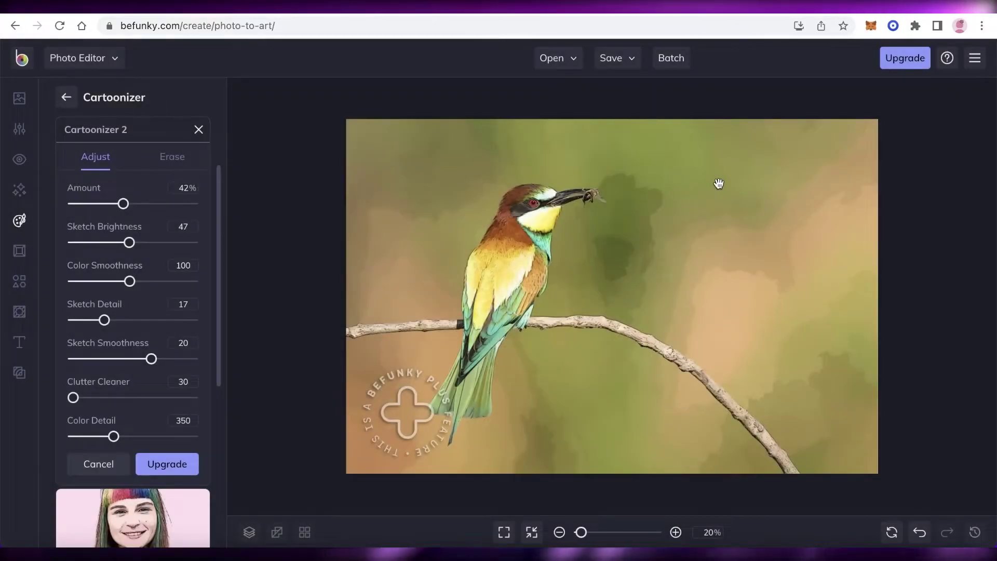
pyautogui.click(617, 58)
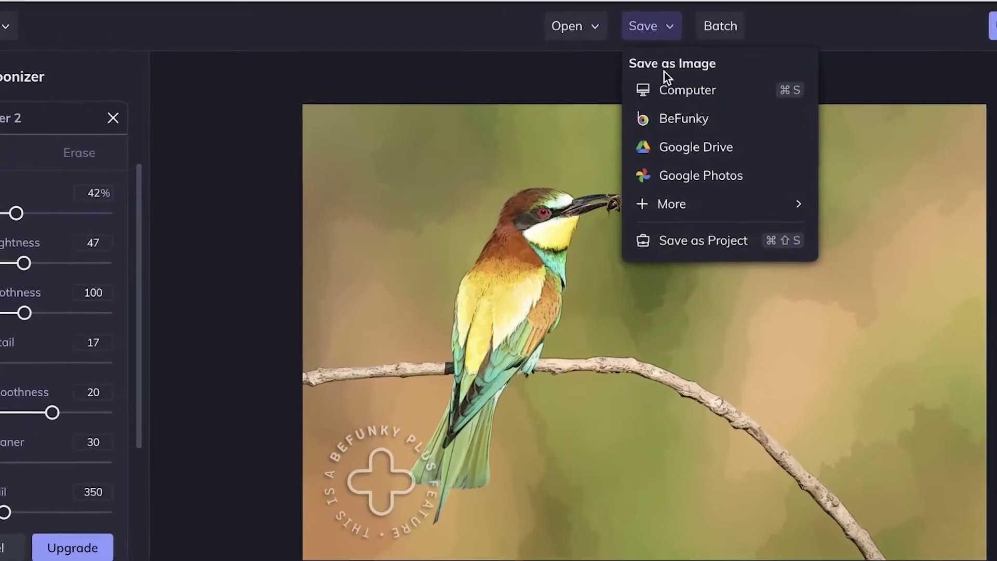
pyautogui.click(672, 90)
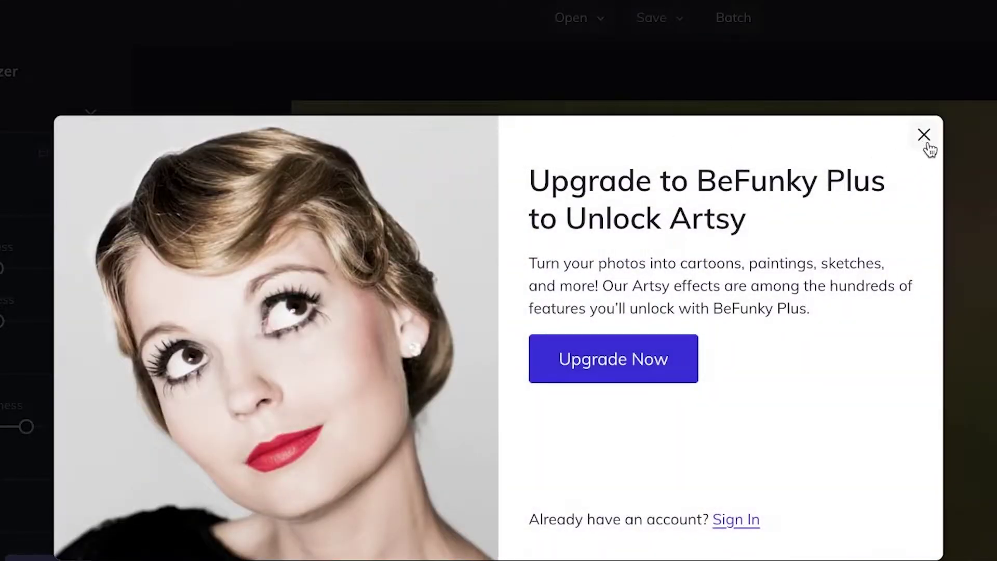
pyautogui.click(925, 138)
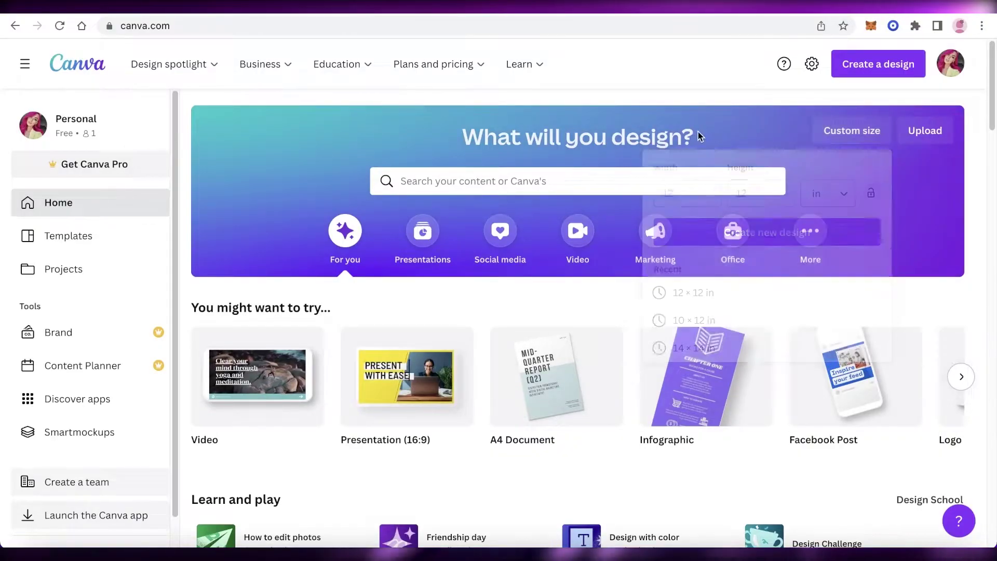
# Switch to Canva, upload vecteezy_european-bee-eater-with-bee_2044633.jpg from the Downloads folder, and open it for photo editing
pyautogui.click(921, 133)
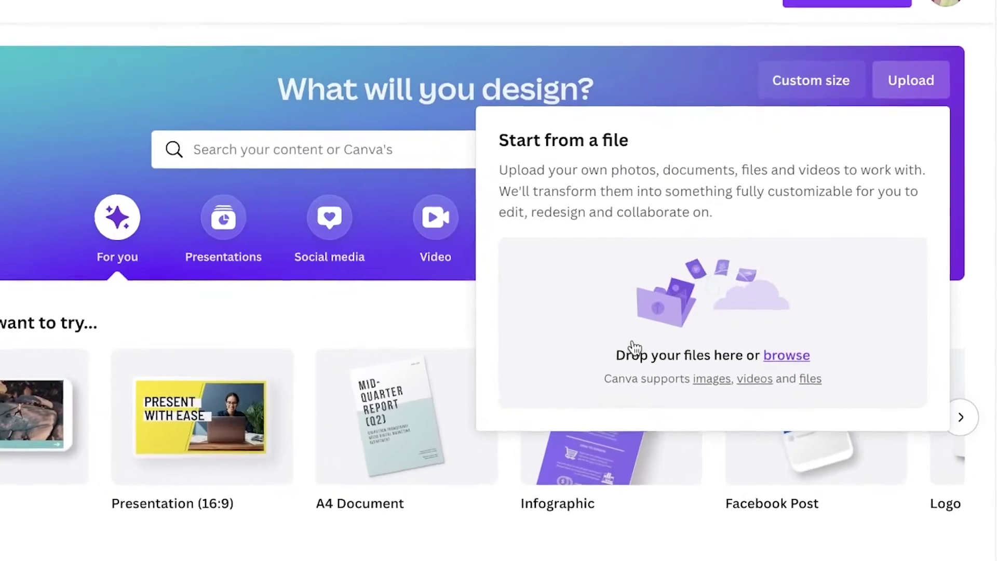
pyautogui.click(789, 346)
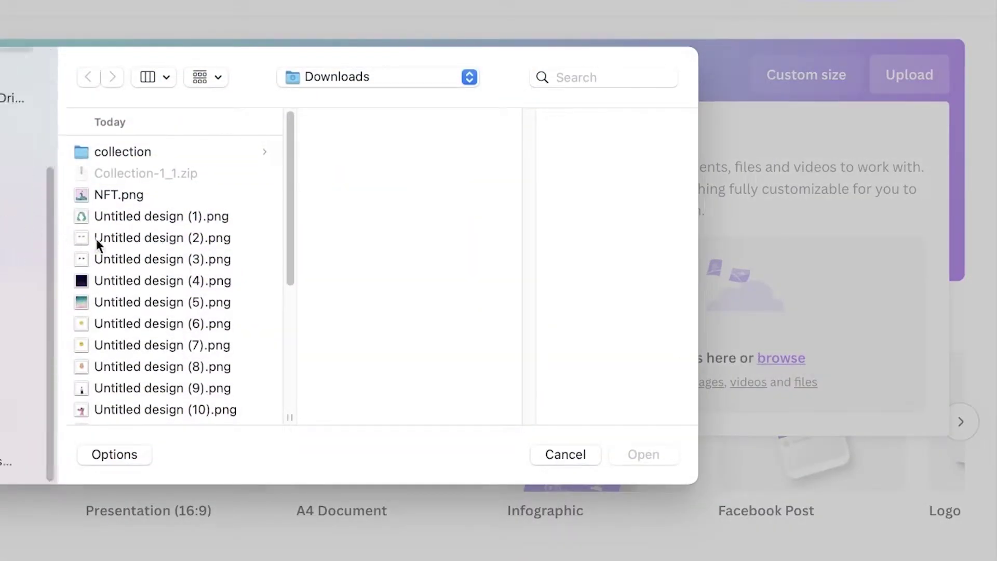
pyautogui.scroll(-5, 95, 245)
pyautogui.click(161, 152)
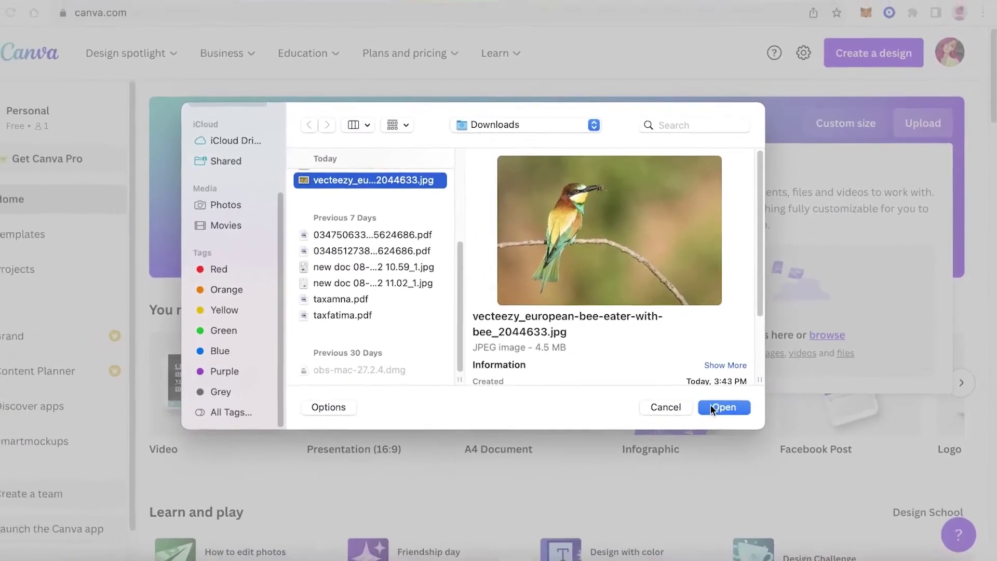
pyautogui.click(689, 427)
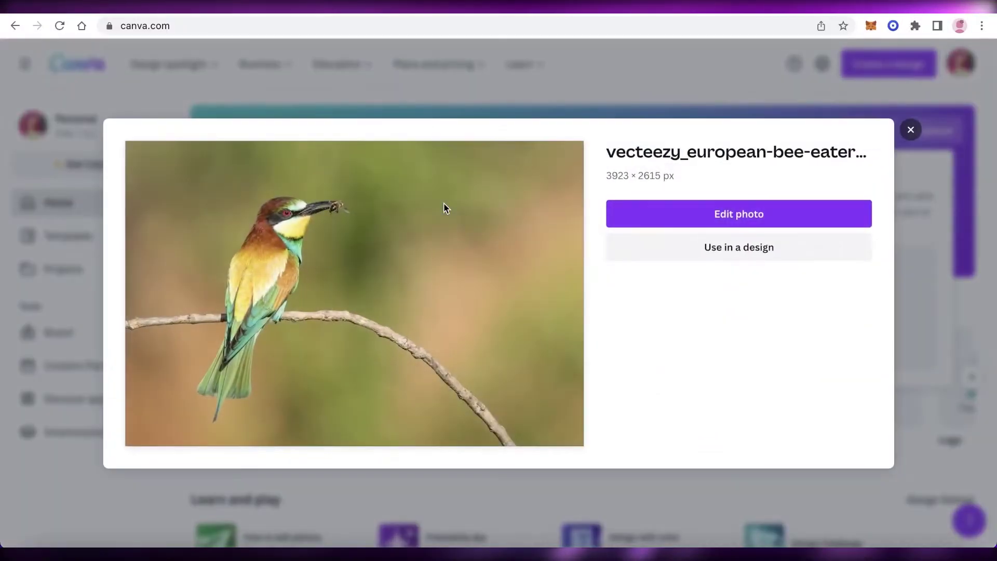
pyautogui.click(678, 220)
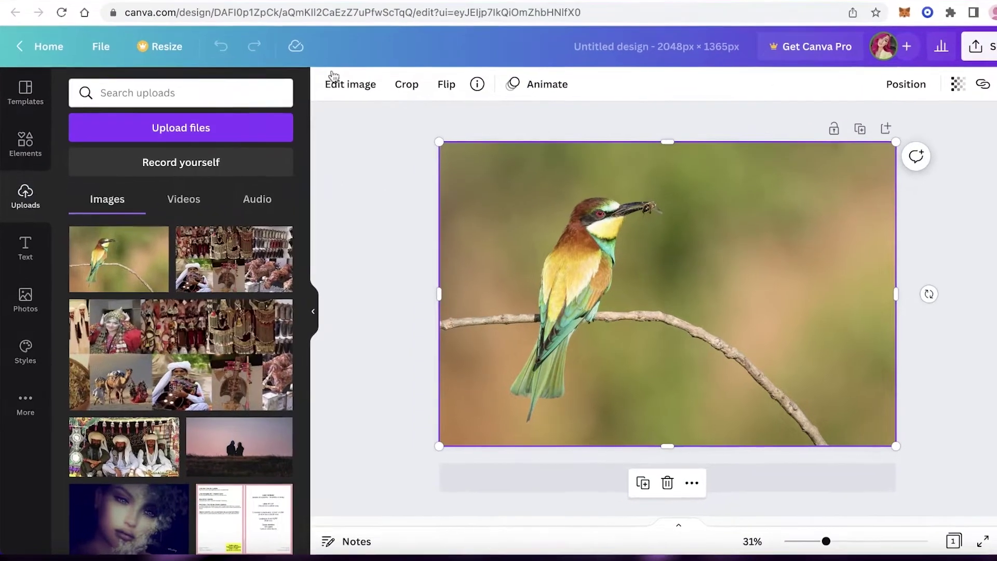
# Open the image editing effects for the bird photo and enable the Trippy effect by PhotoMosh
pyautogui.click(327, 98)
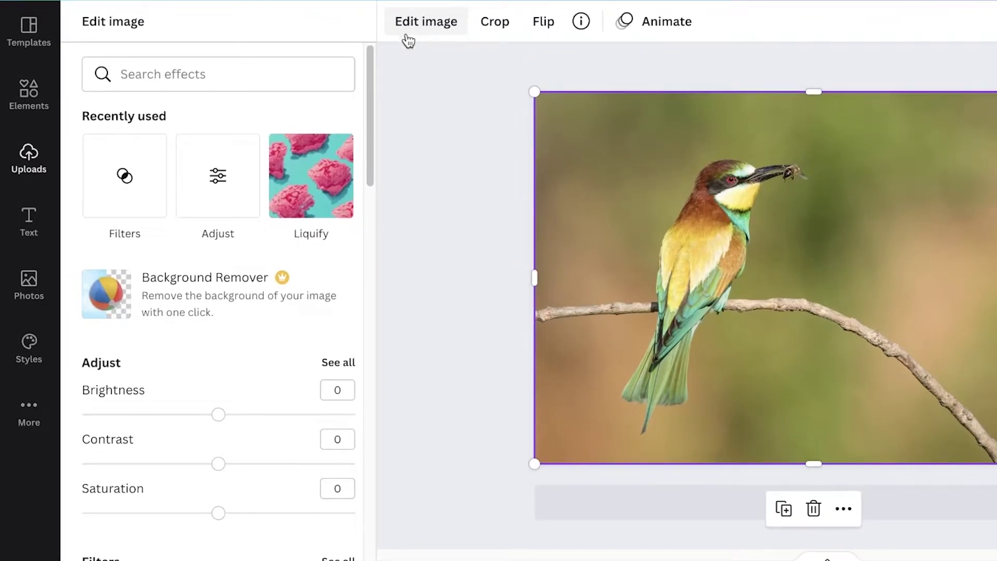
pyautogui.scroll(-10, 242, 195)
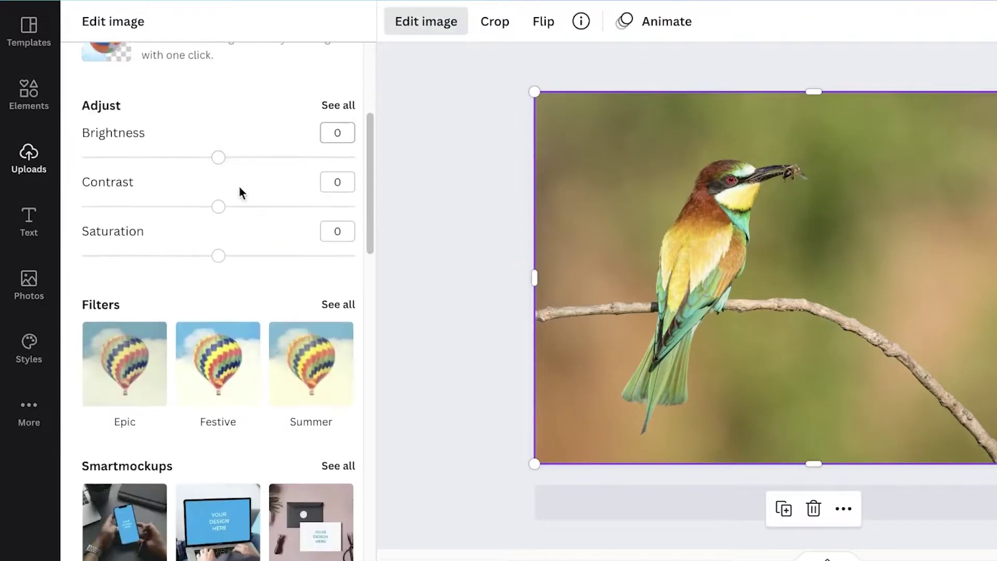
pyautogui.scroll(-9, 340, 260)
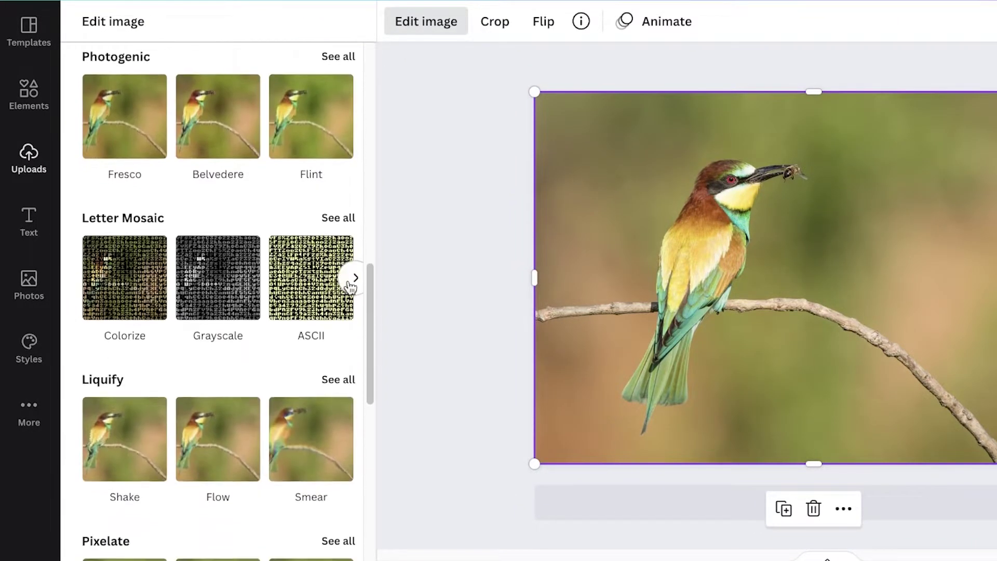
pyautogui.scroll(-3, 324, 289)
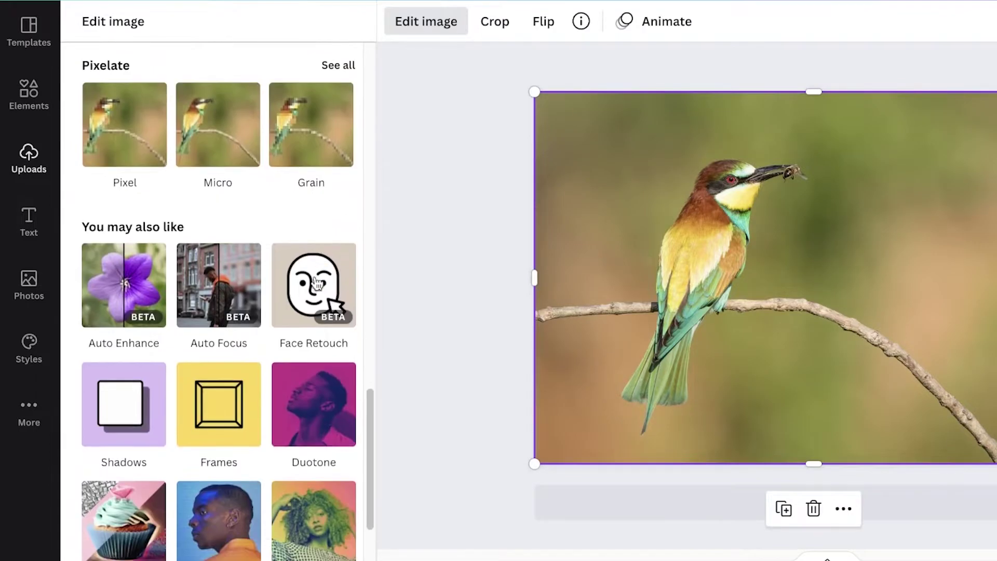
pyautogui.scroll(-5, 229, 378)
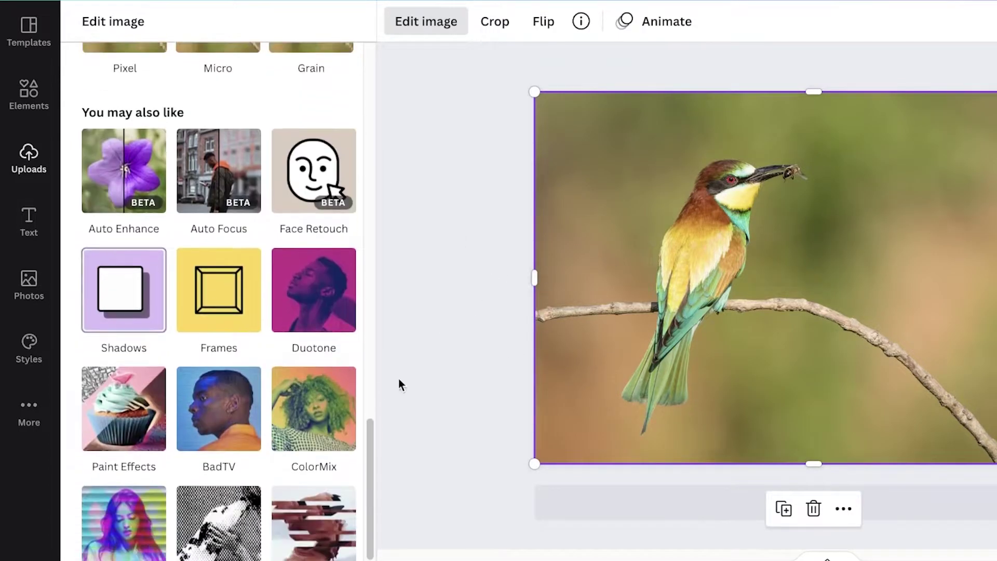
pyautogui.click(136, 390)
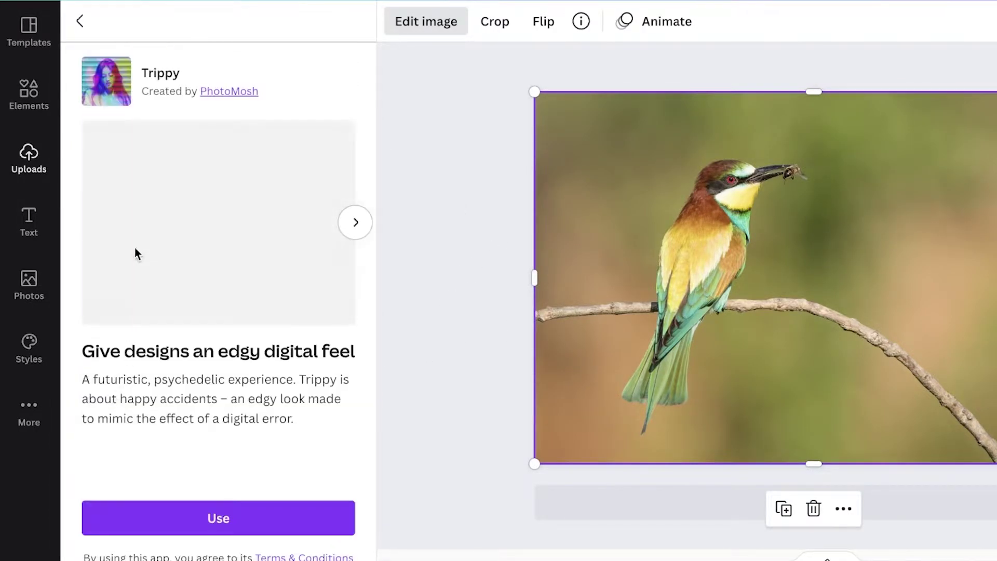
pyautogui.click(228, 506)
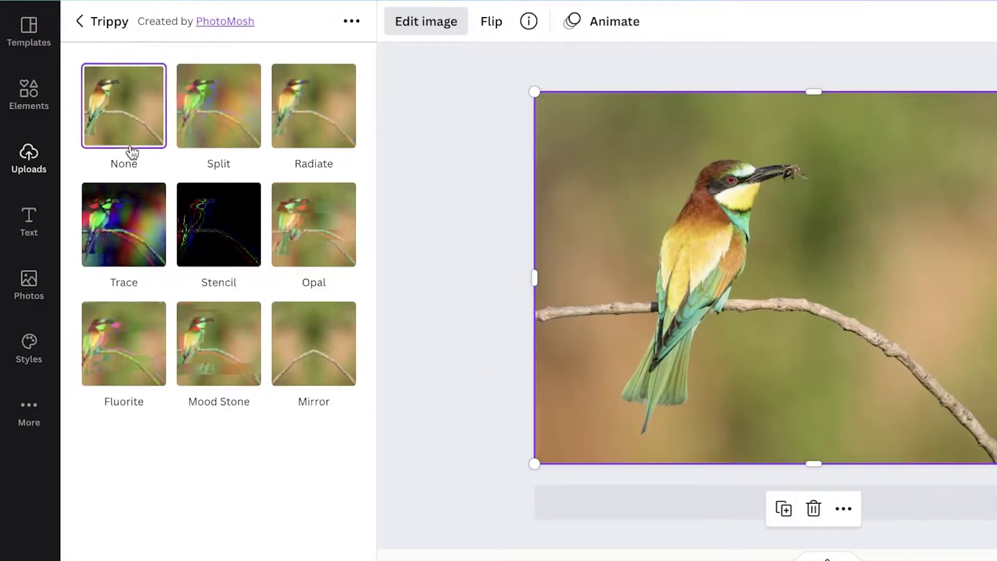
# Preview Trippy variations such as Split, Opal, Mirror, Mood Stone, Fluorite and Trace on the bird photo, ending on None
pyautogui.click(211, 115)
pyautogui.click(290, 260)
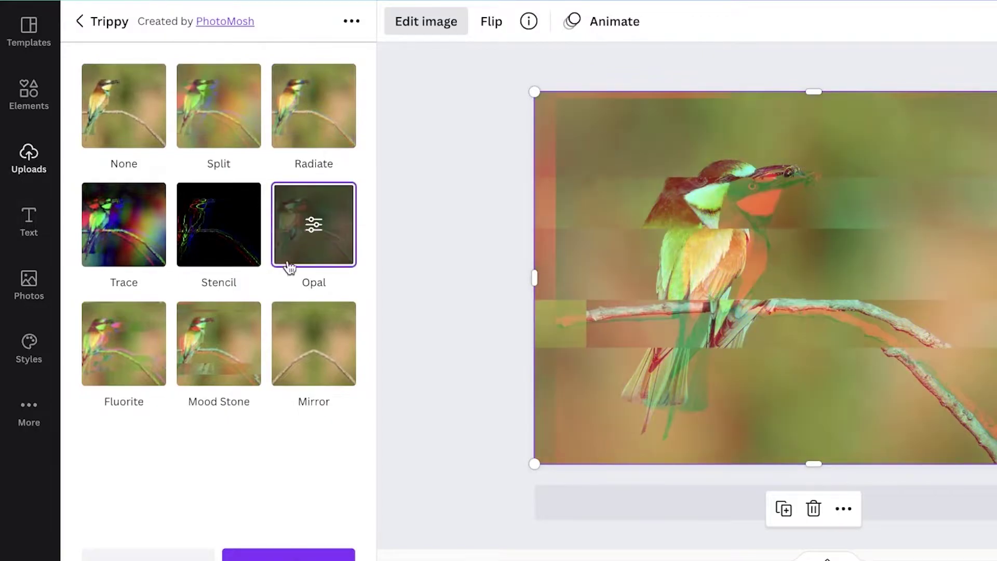
pyautogui.click(280, 317)
pyautogui.click(223, 333)
pyautogui.click(143, 338)
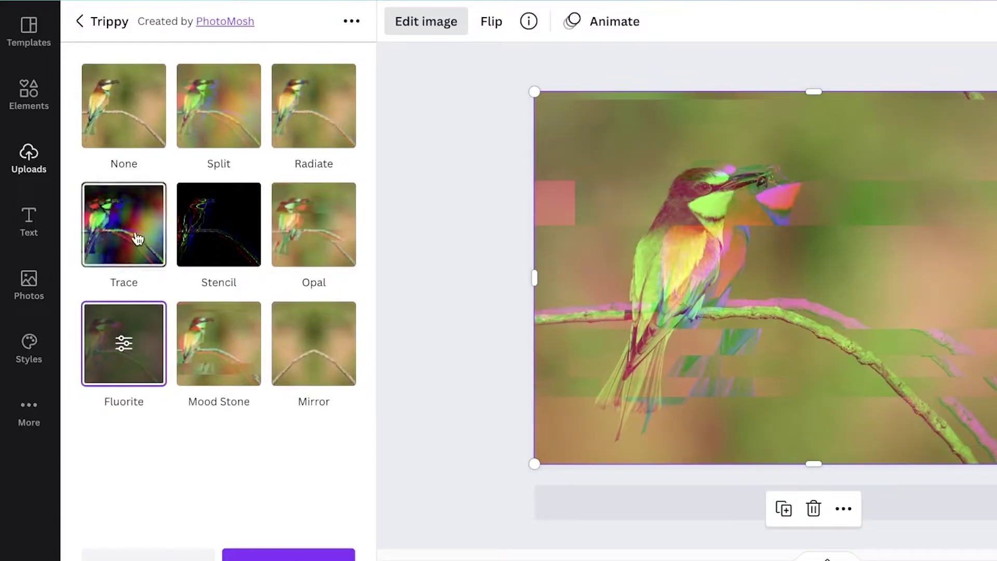
pyautogui.click(137, 239)
pyautogui.click(131, 139)
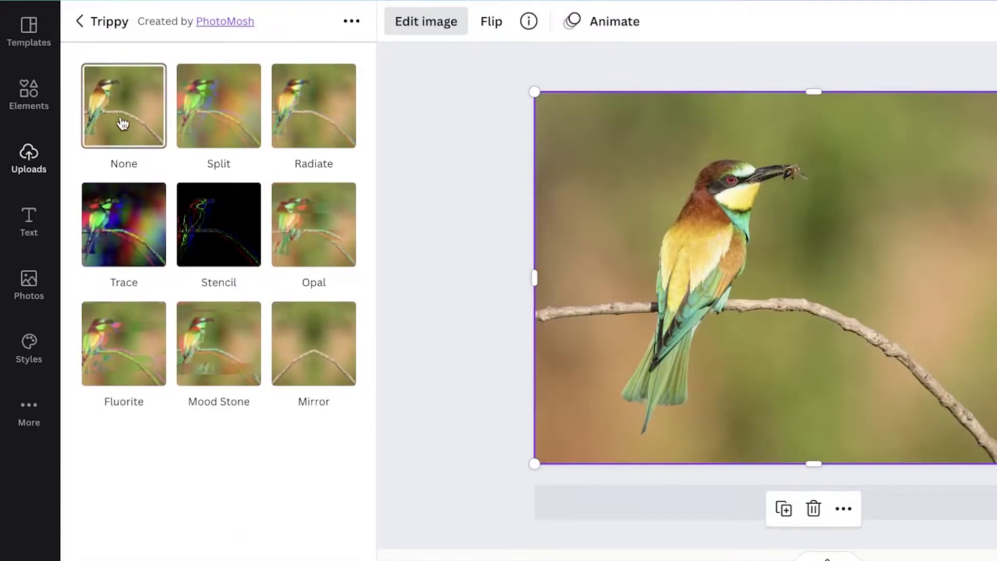
# Apply Trippy's Trace effect to the bird photo and open its settings
pyautogui.click(124, 259)
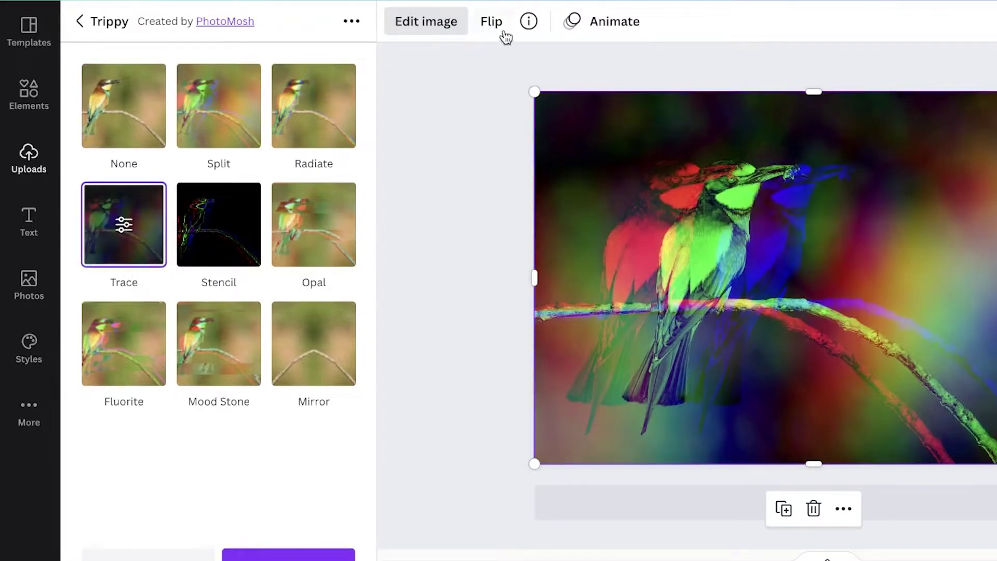
pyautogui.click(125, 225)
pyautogui.click(97, 35)
pyautogui.click(120, 222)
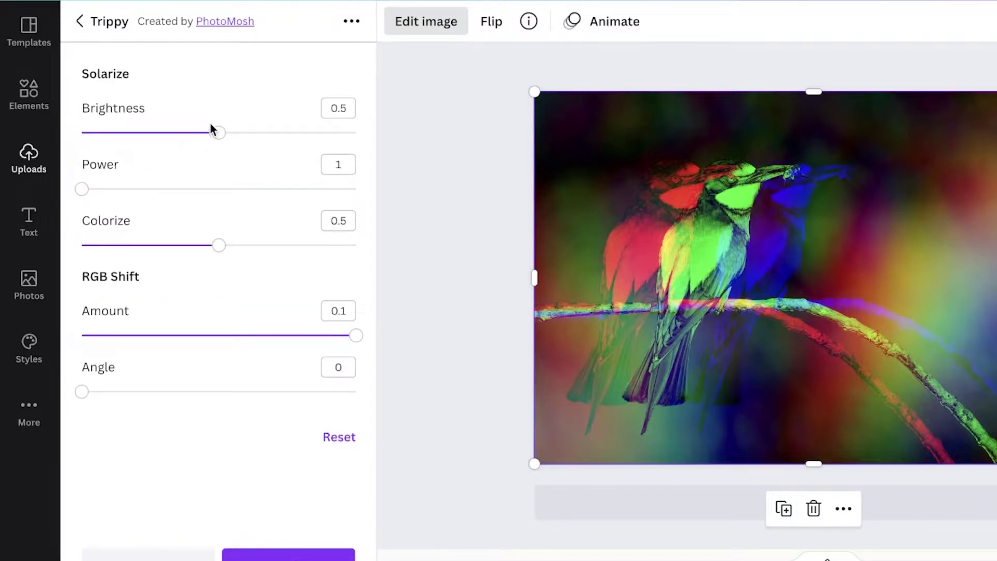
# Set Trace's Solarize Brightness to 0.57, Power to 2.22, Colorize to 1 and RGB Shift Amount to 0.037, and increase the Angle
pyautogui.moveTo(219, 137); pyautogui.dragTo(246, 128)
pyautogui.moveTo(82, 189); pyautogui.dragTo(241, 186)
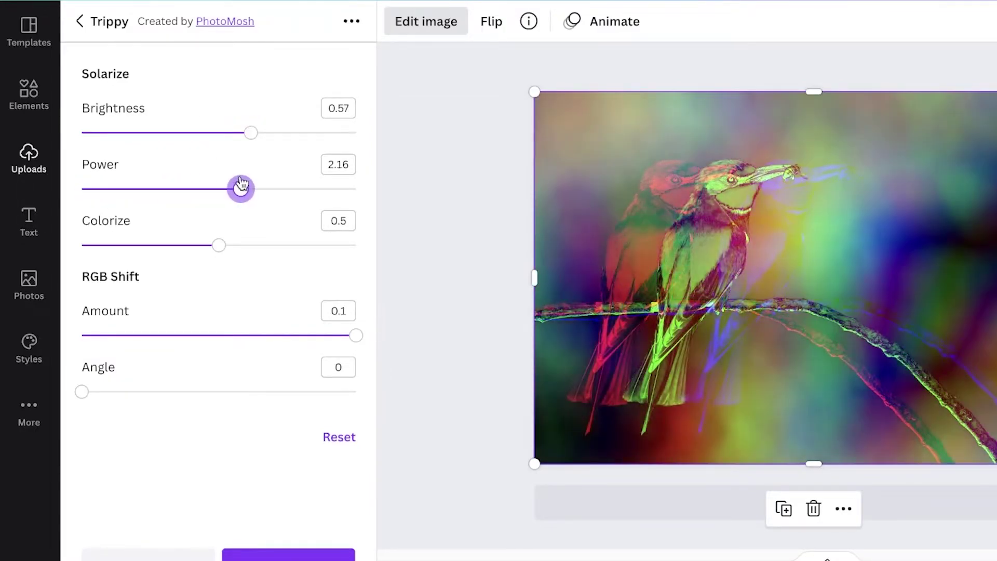
pyautogui.moveTo(204, 247); pyautogui.dragTo(355, 245)
pyautogui.moveTo(355, 336); pyautogui.dragTo(183, 333)
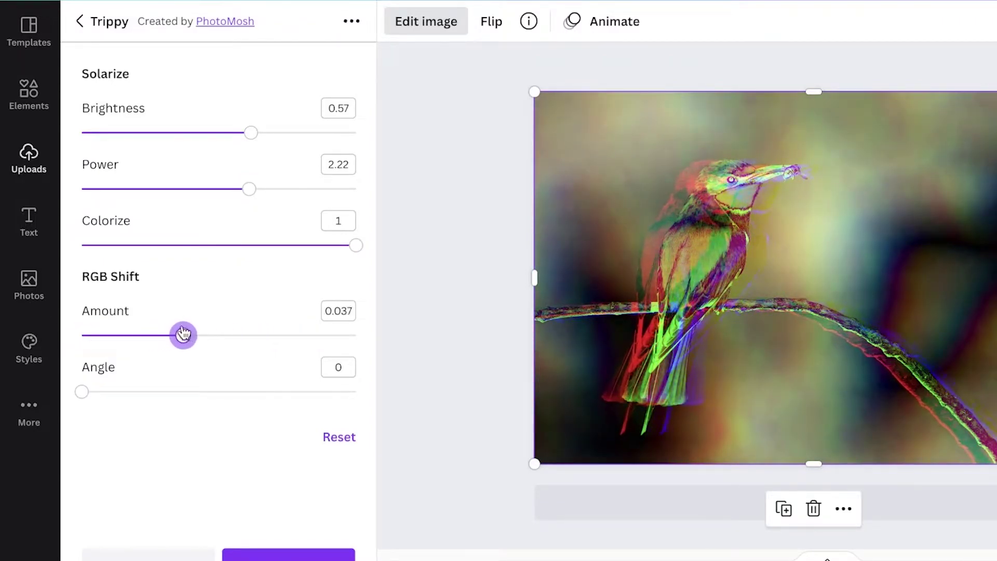
pyautogui.moveTo(101, 395); pyautogui.dragTo(211, 392)
pyautogui.click(426, 21)
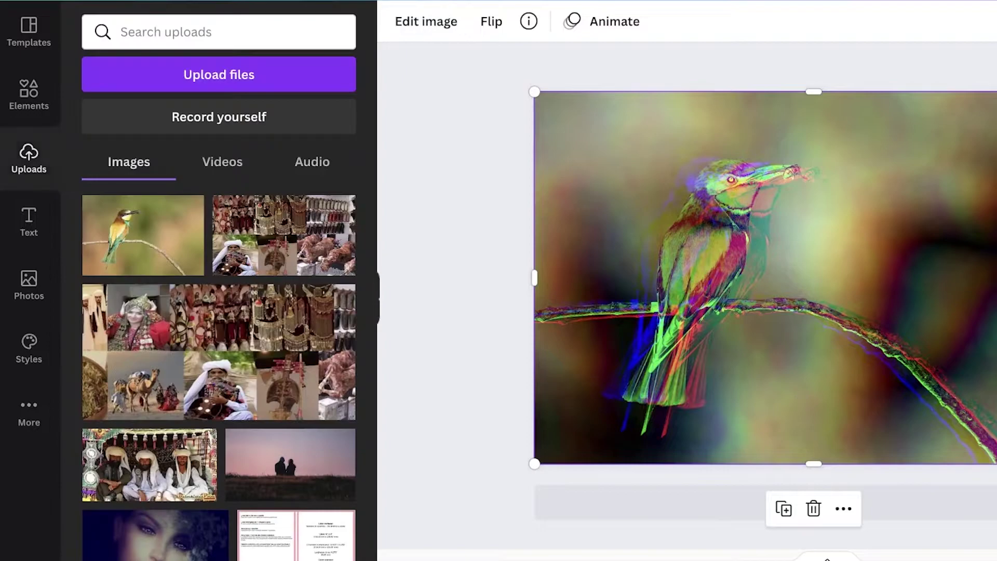
# Undo the Trace effect edits, reapply Trippy's Trace effect to the bird photo and open its settings
pyautogui.hotkey('ctrl', 'z')
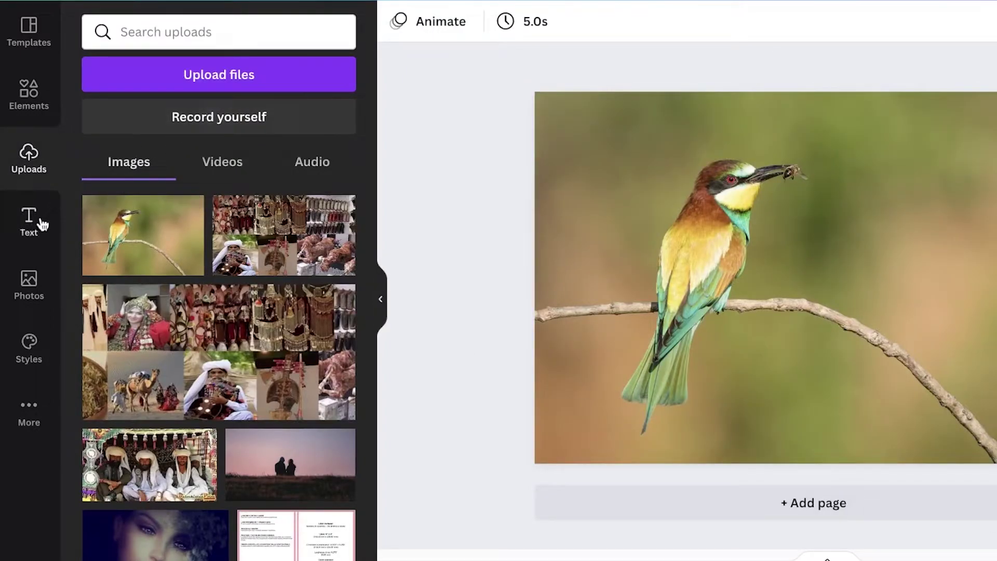
pyautogui.click(607, 185)
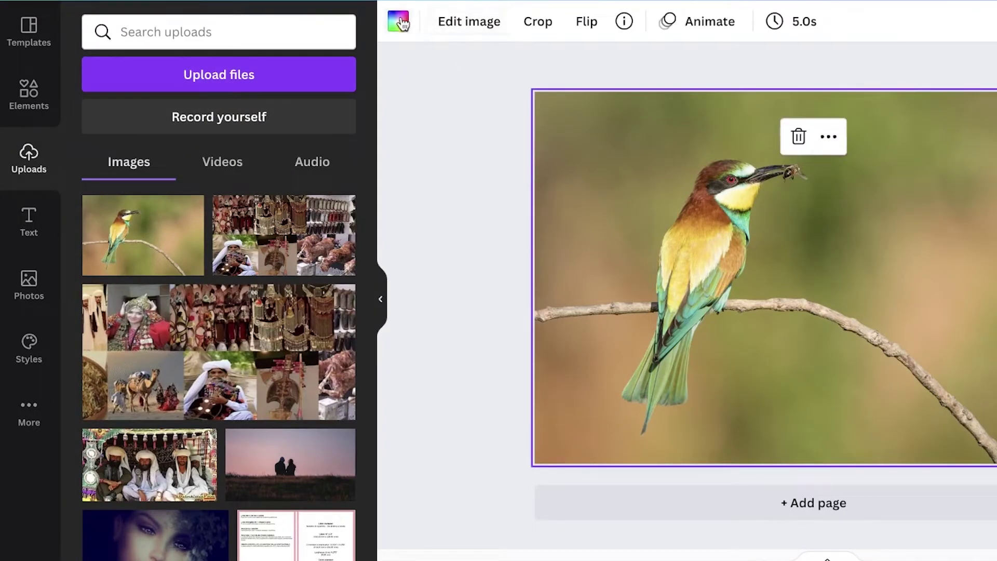
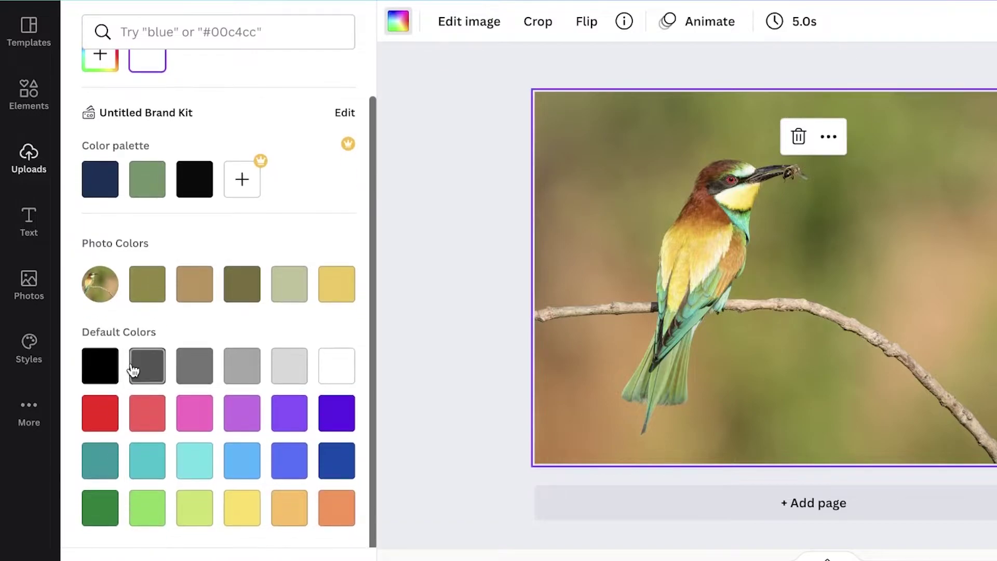
pyautogui.click(499, 22)
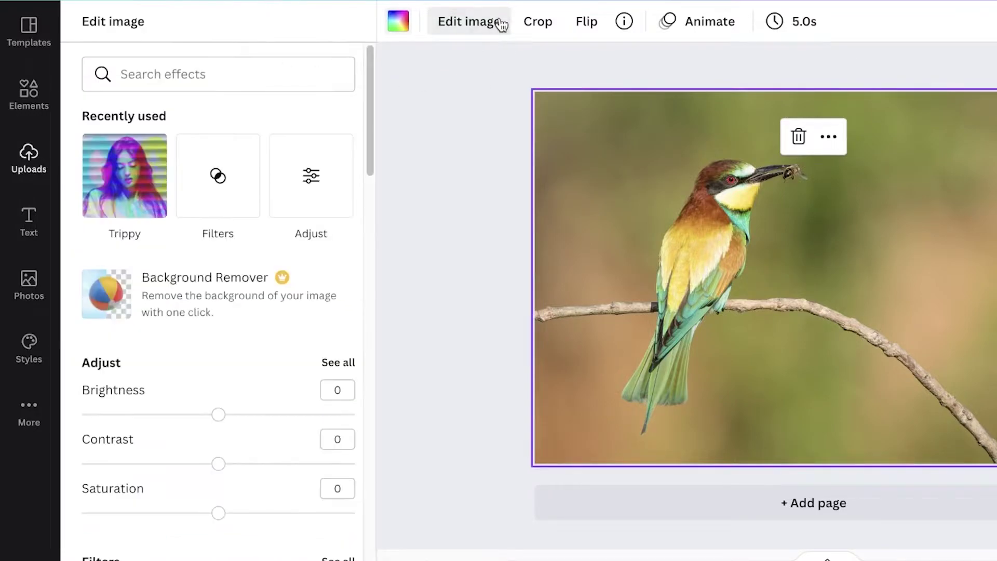
pyautogui.click(154, 192)
pyautogui.click(153, 212)
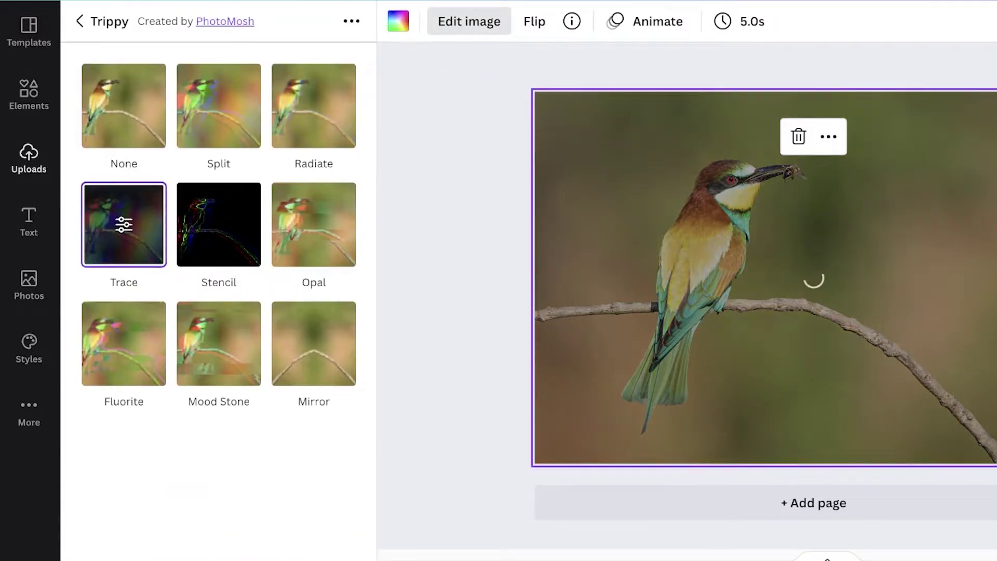
pyautogui.click(131, 226)
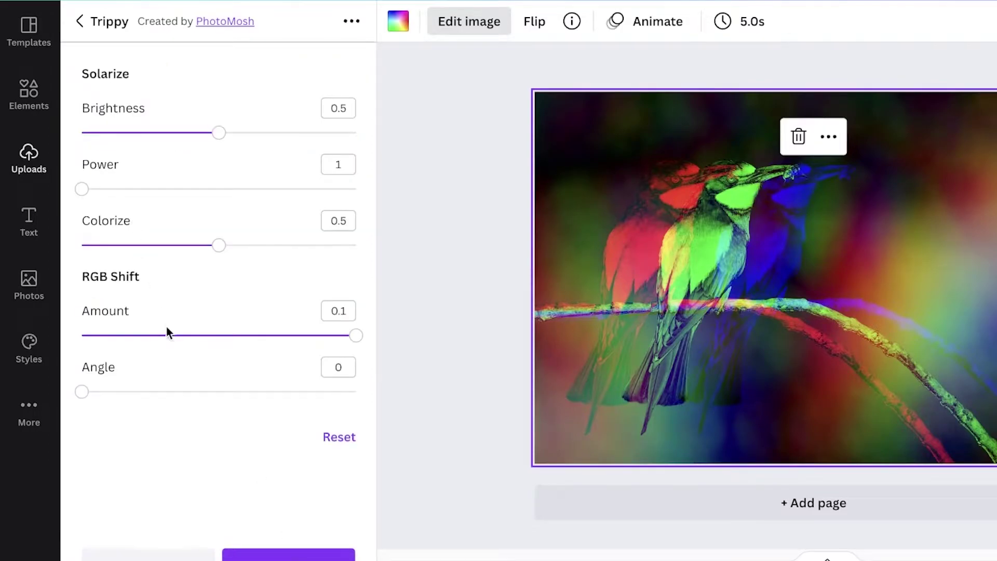
# Set the Trace effect's Solarize Brightness to 0.7, Power to 1.83 and RGB Shift Angle to 3.38
pyautogui.click(199, 336)
pyautogui.moveTo(198, 339); pyautogui.dragTo(550, 345)
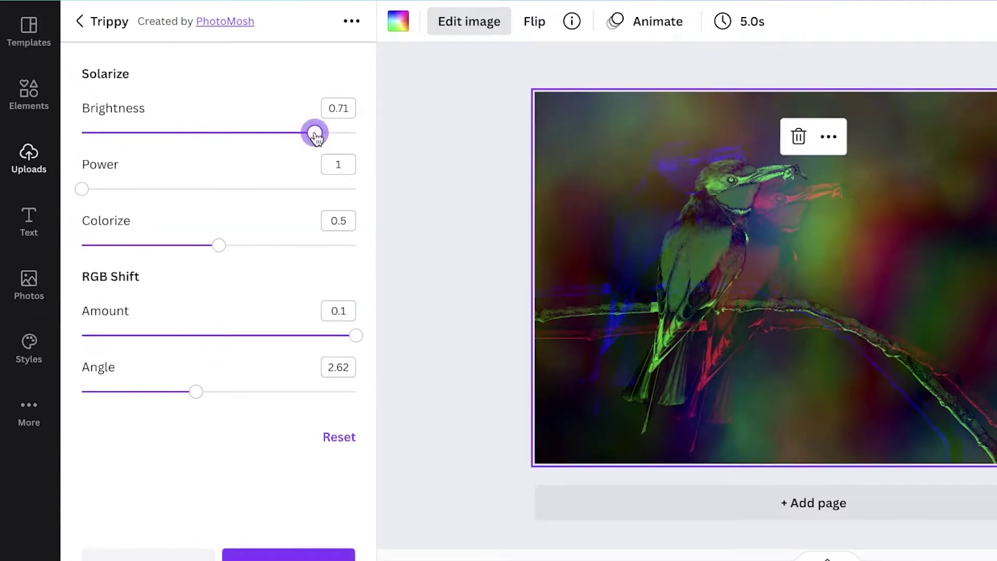
pyautogui.moveTo(309, 150)
pyautogui.mouseDown()
pyautogui.moveTo(338, 155)
pyautogui.moveTo(310, 155)
pyautogui.mouseUp()
pyautogui.moveTo(81, 189); pyautogui.dragTo(197, 204)
pyautogui.moveTo(195, 393); pyautogui.dragTo(229, 392)
# Set the Trace effect's Colorize to 1 and RGB Shift Amount to 0.043, and raise the Solarize Brightness slightly
pyautogui.click(175, 336)
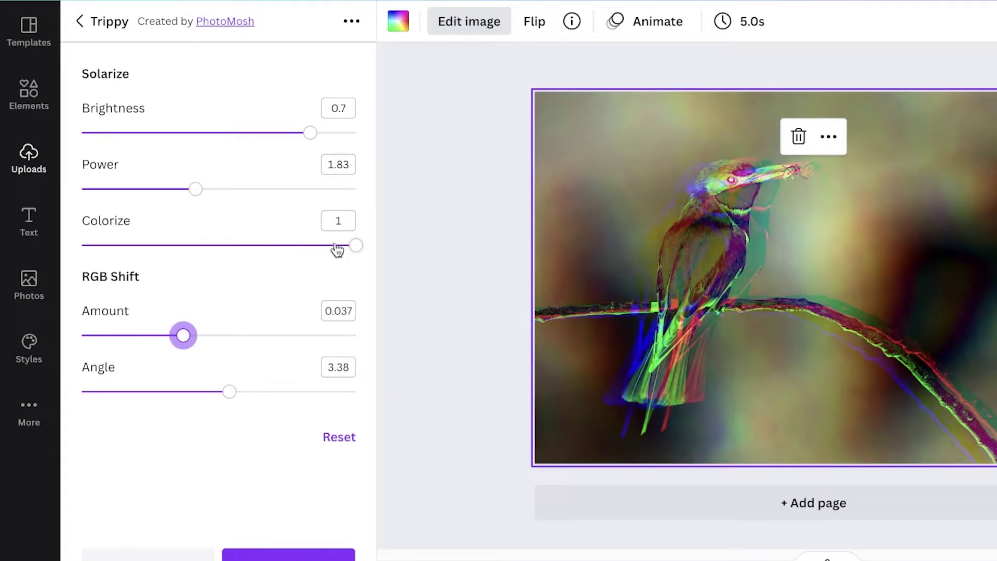
pyautogui.moveTo(203, 334); pyautogui.dragTo(198, 336)
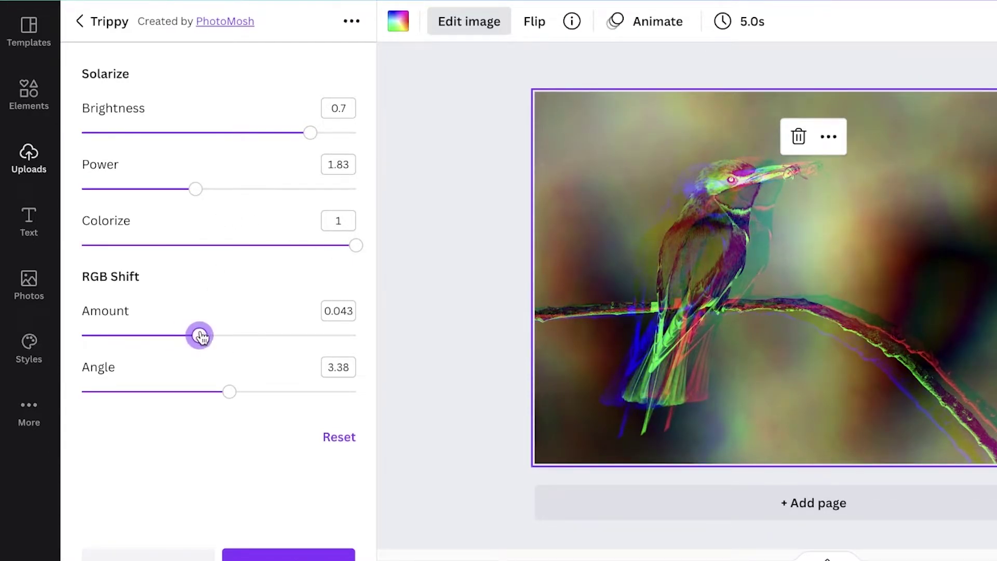
pyautogui.moveTo(301, 138); pyautogui.dragTo(329, 132)
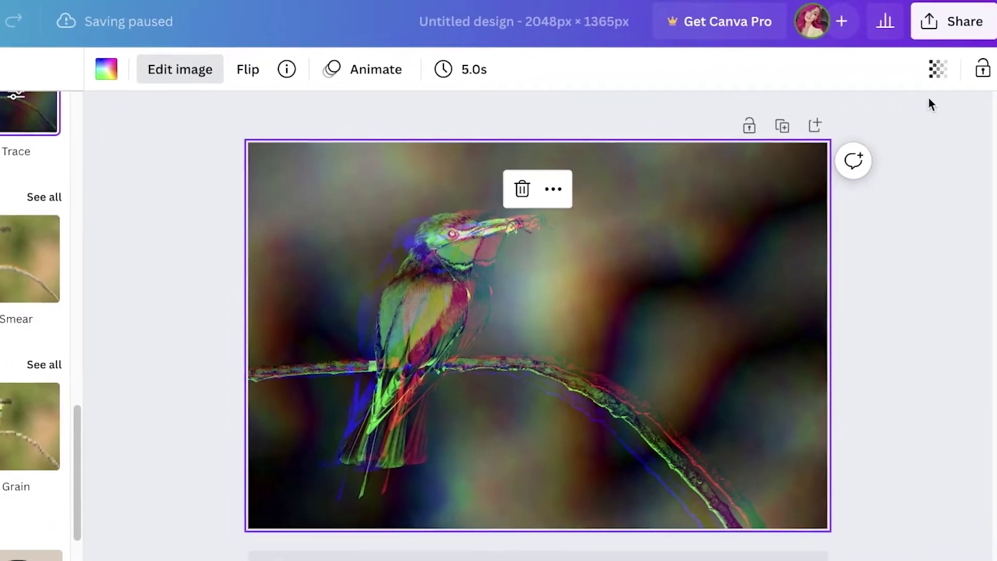
pyautogui.click(935, 22)
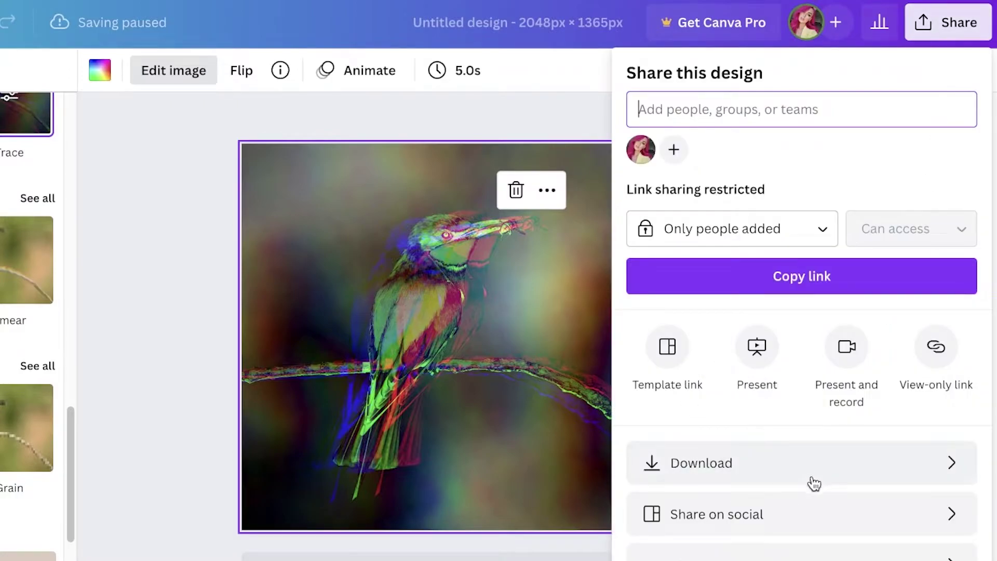
pyautogui.click(816, 482)
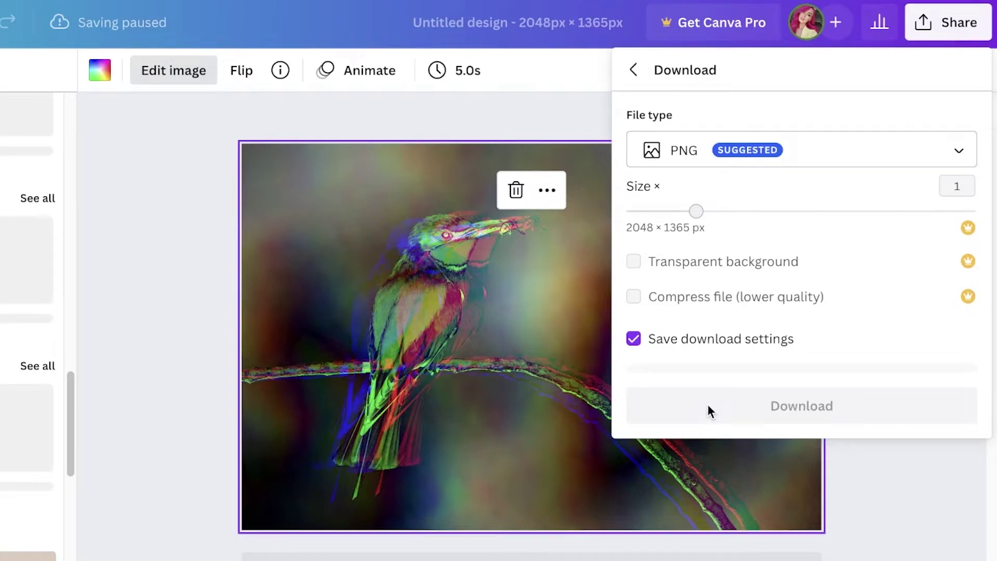
pyautogui.click(818, 159)
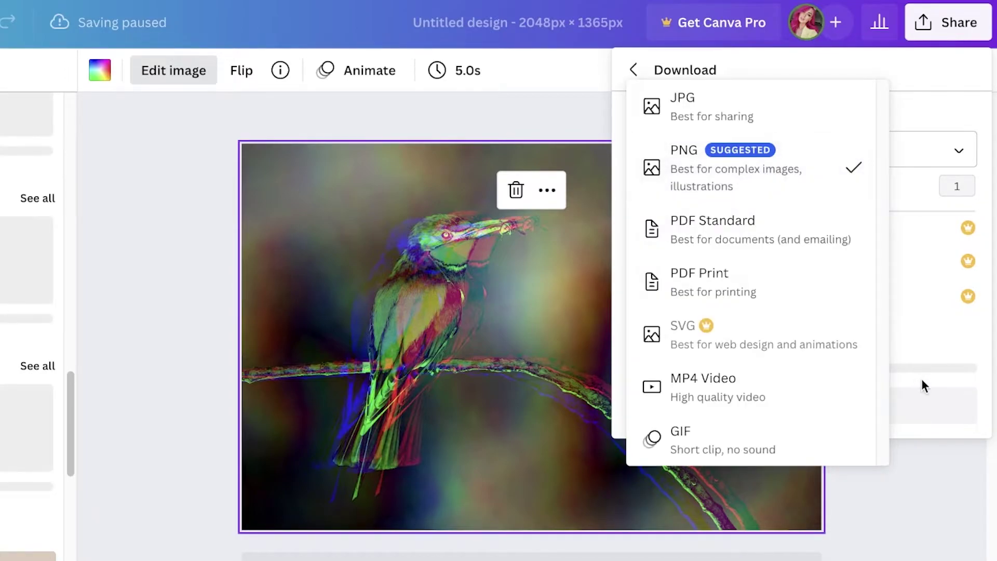
pyautogui.click(921, 379)
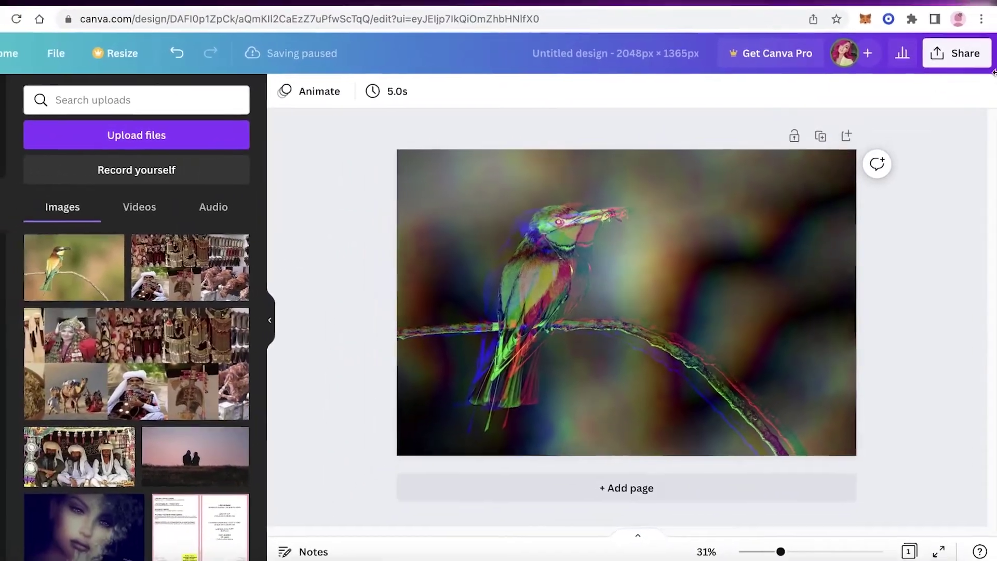
pyautogui.click(955, 43)
pyautogui.click(805, 397)
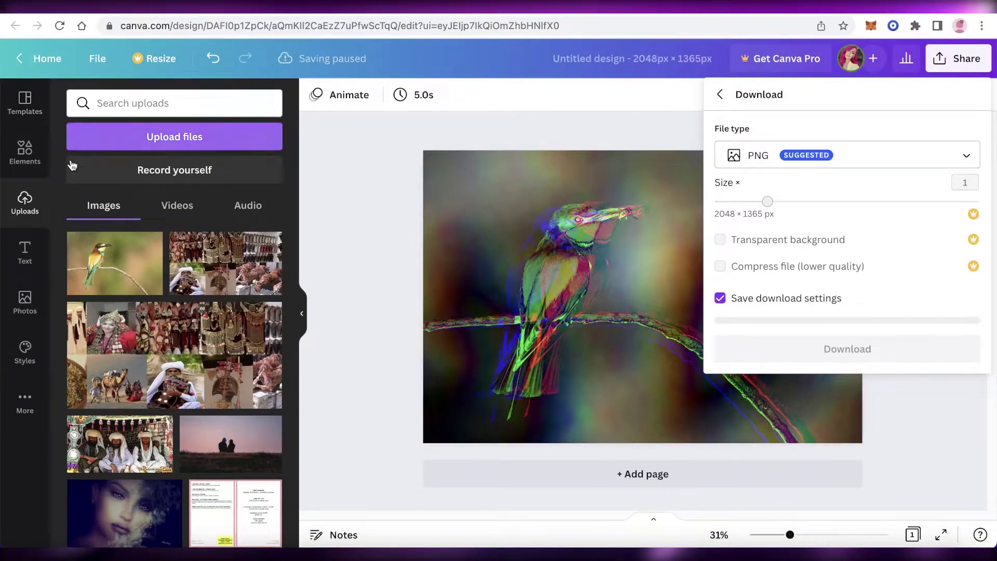
pyautogui.click(483, 213)
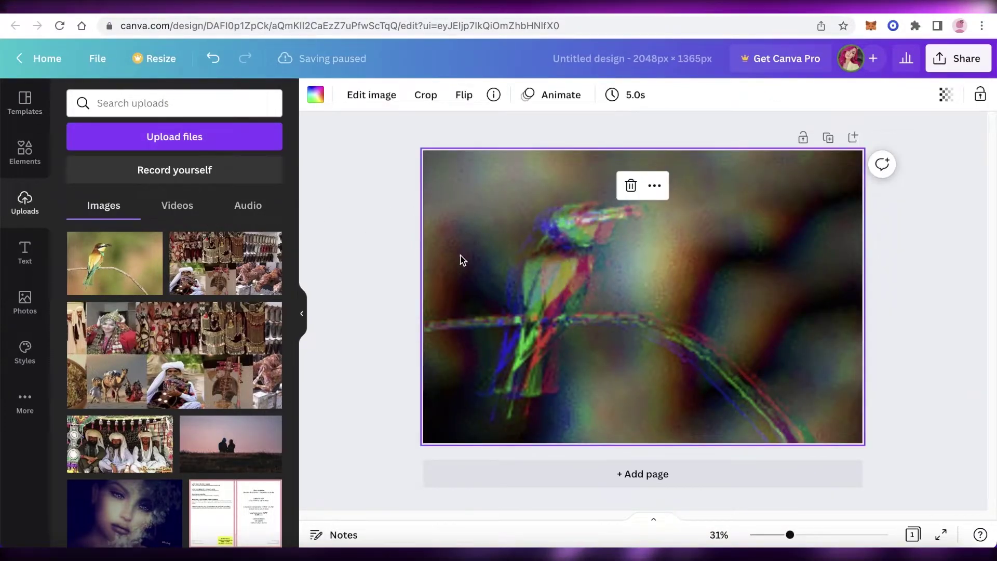
pyautogui.click(312, 218)
pyautogui.click(14, 157)
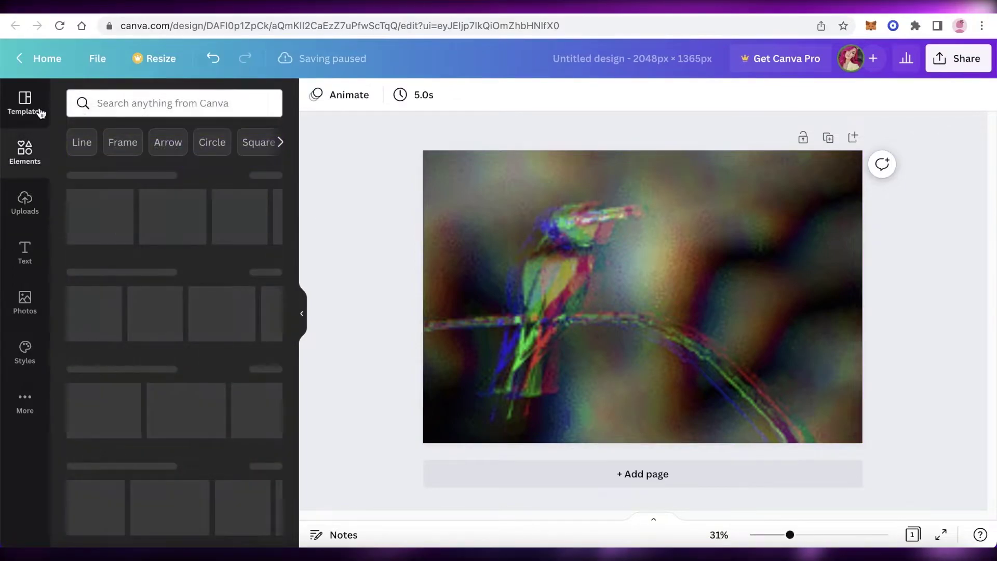
# Download the bird design as a PNG file at size 1, 2048 × 1365 px
pyautogui.click(957, 58)
pyautogui.click(776, 392)
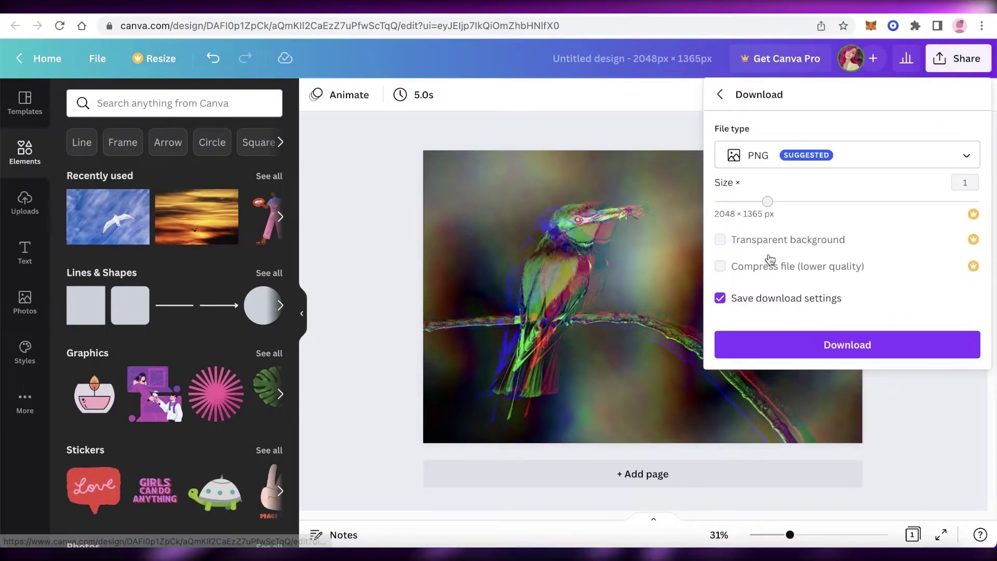
pyautogui.click(825, 349)
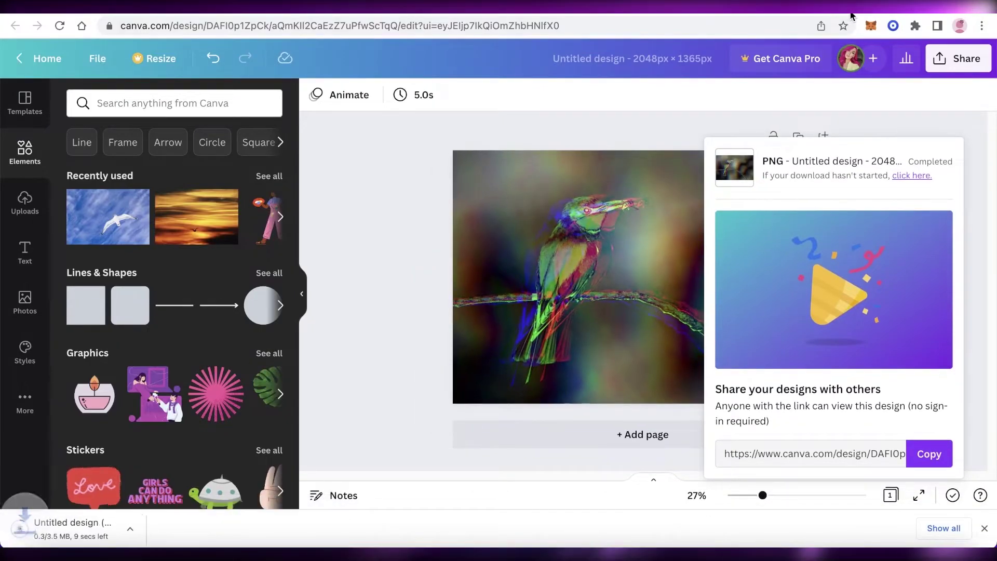
# Switch to the Vecteezy site and look through the images featured on its home page
pyautogui.hotkey('ctrl', 'Tab')
pyautogui.scroll(-10, 480, 191)
pyautogui.scroll(10, 370, 185)
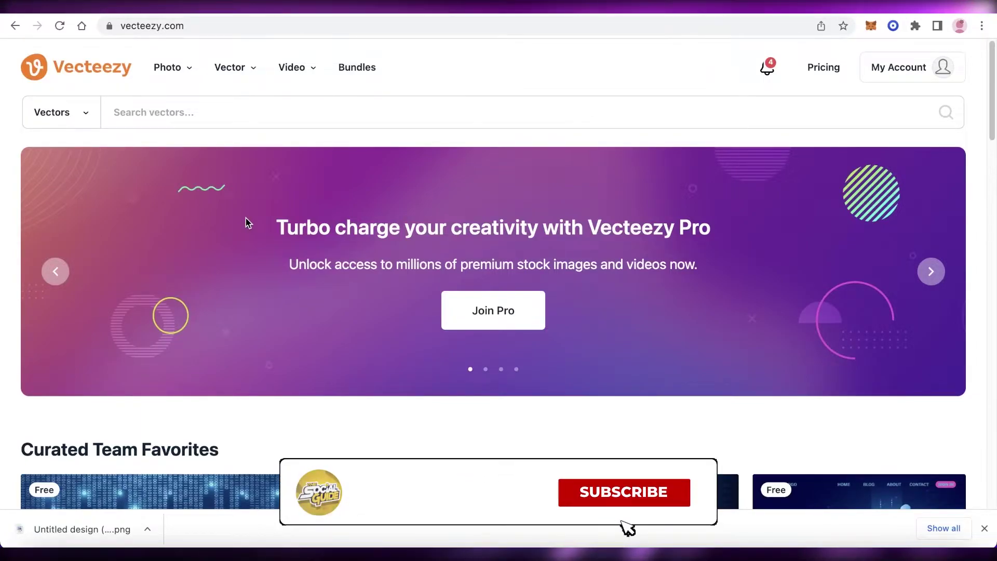
pyautogui.scroll(-12, 111, 216)
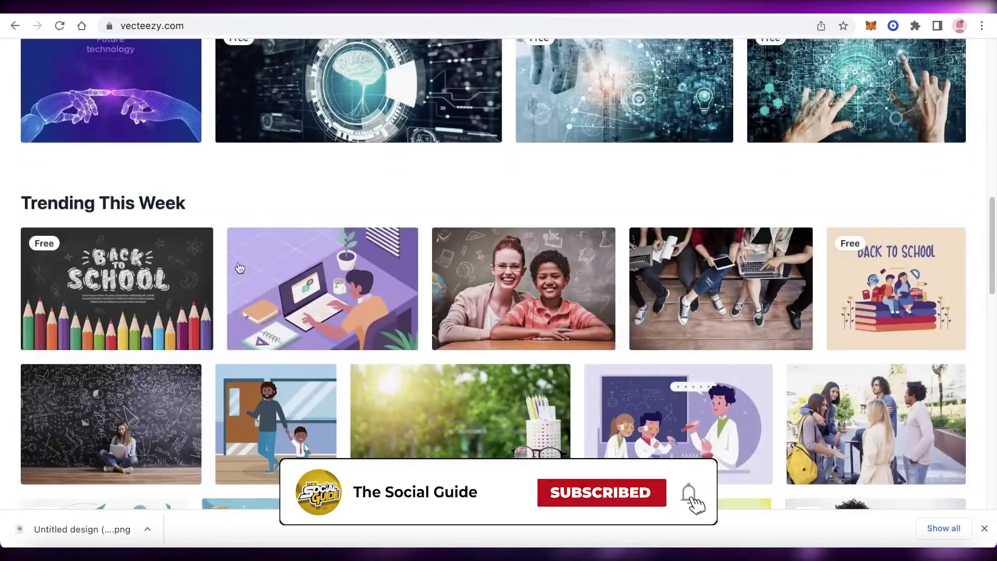
pyautogui.scroll(-3, 438, 256)
pyautogui.scroll(15, 407, 247)
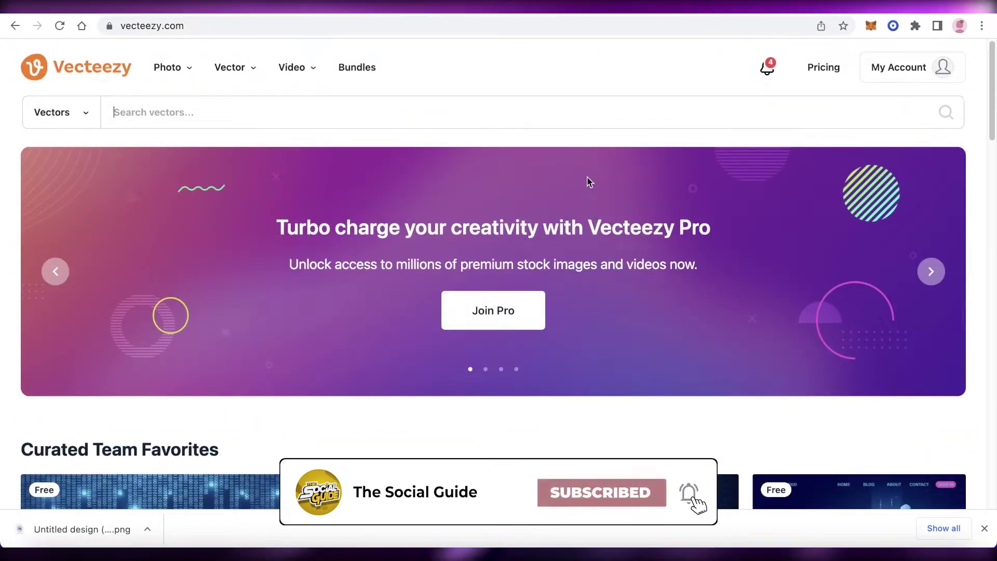
# Go to the OpenSea site and open the form for creating a new item
pyautogui.hotkey('alt', 'Left')
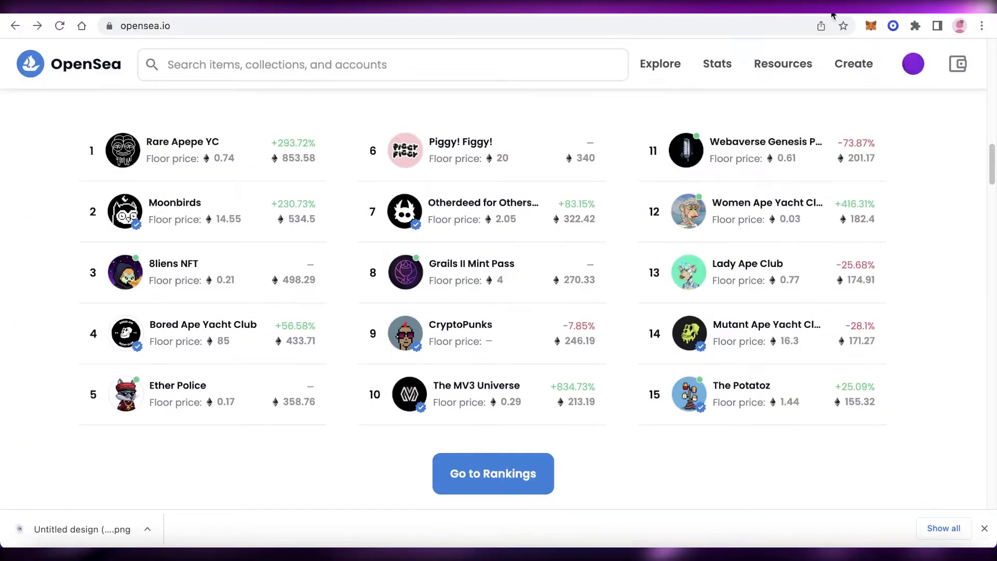
pyautogui.scroll(15, 595, 147)
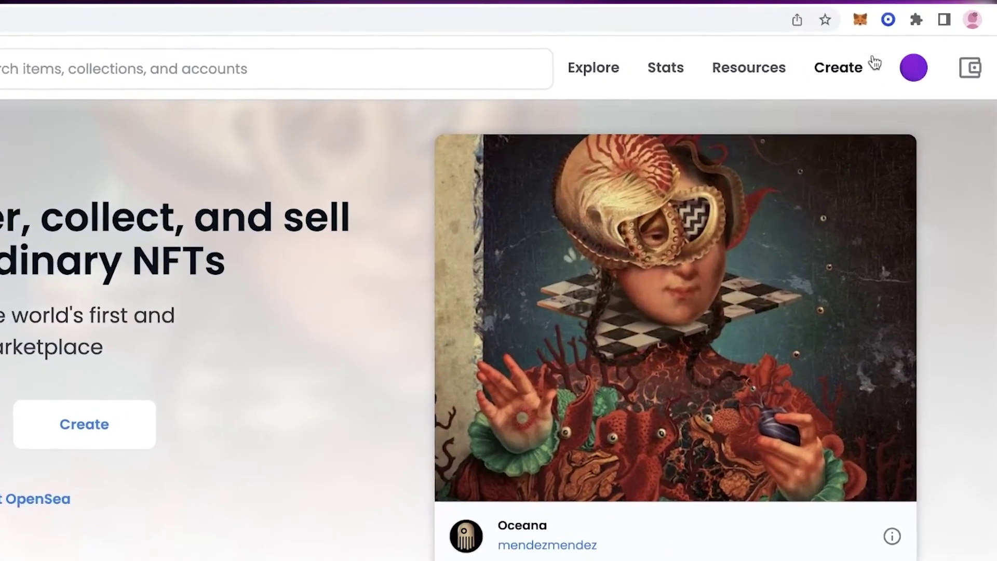
pyautogui.click(877, 63)
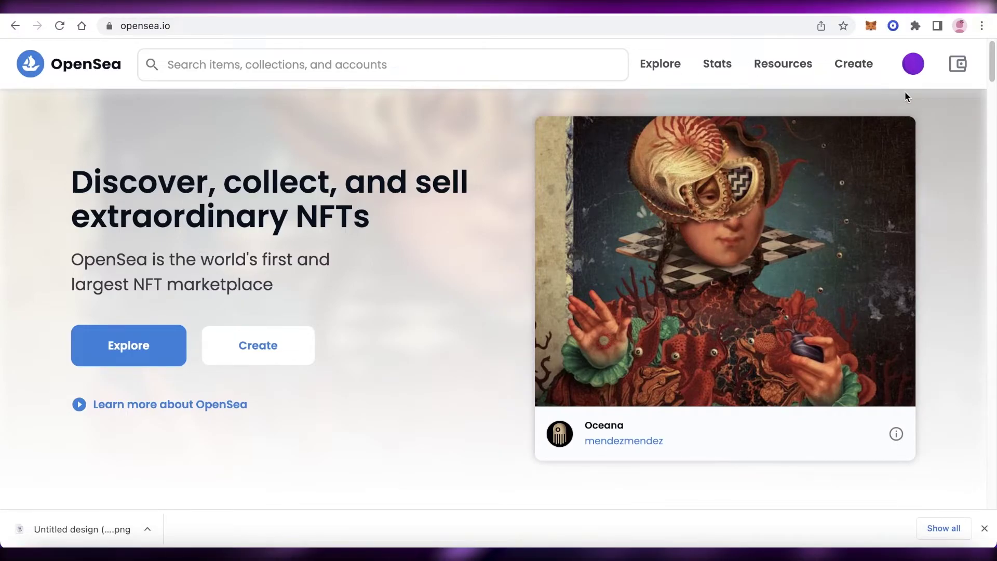
pyautogui.click(853, 65)
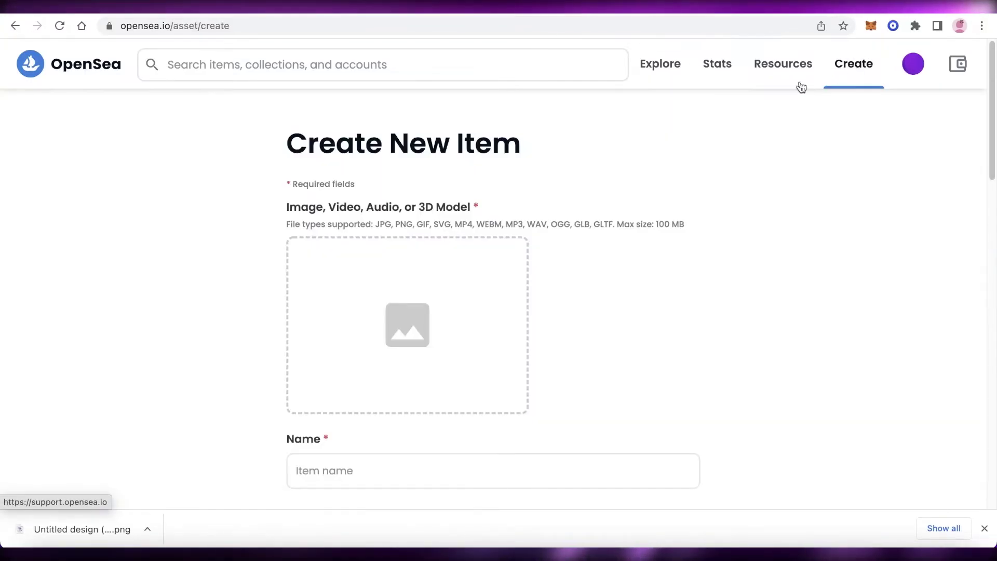
pyautogui.click(913, 64)
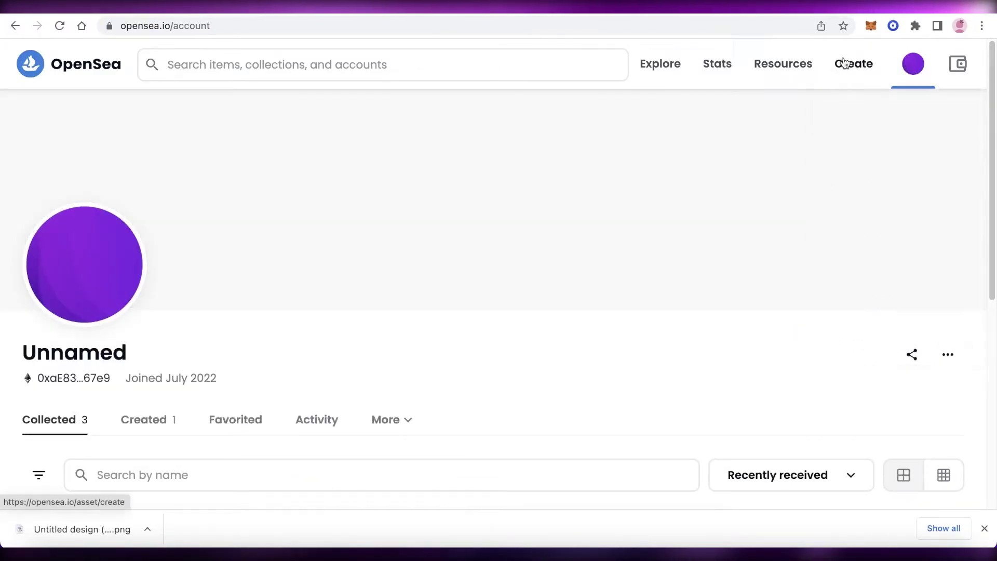
pyautogui.click(844, 62)
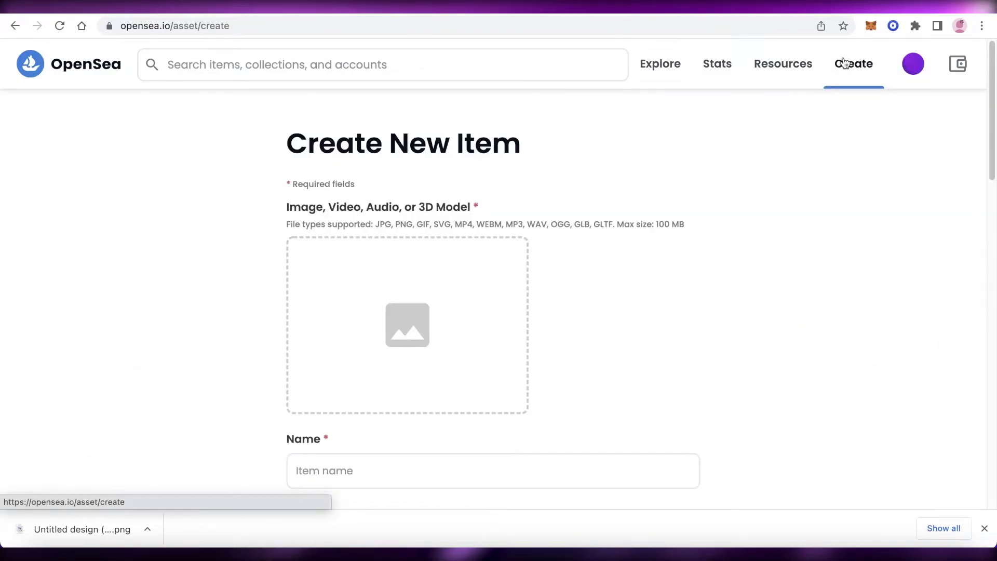
# Upload the downloaded bird design PNG as the new item's image
pyautogui.click(416, 299)
pyautogui.click(363, 200)
pyautogui.doubleClick(364, 215)
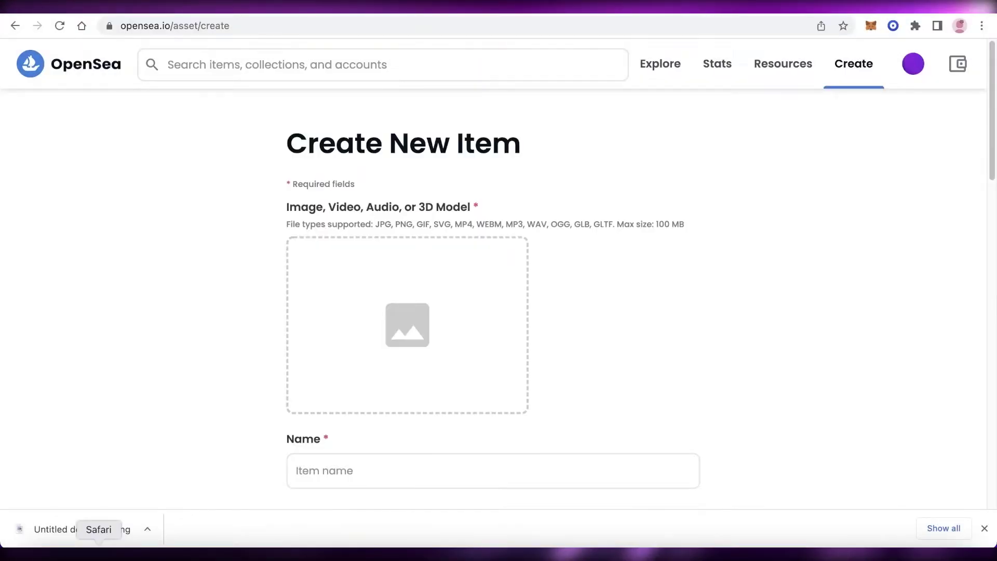
pyautogui.scroll(-8, 606, 294)
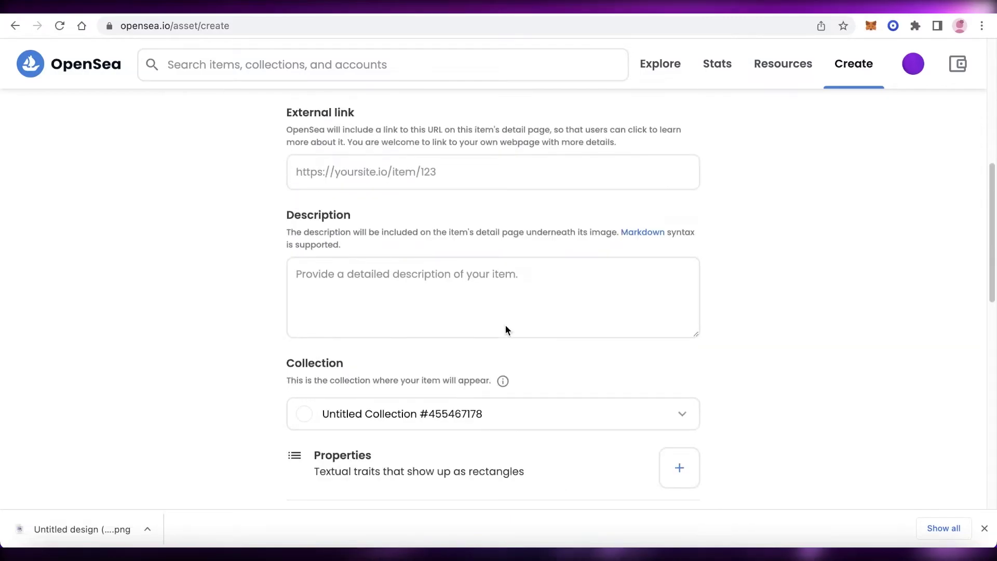
pyautogui.scroll(8, 507, 329)
# Name the item Trippy Bird and enter the description "The leisure of tripping is unmatched for us birds!"
pyautogui.scroll(-3, 545, 227)
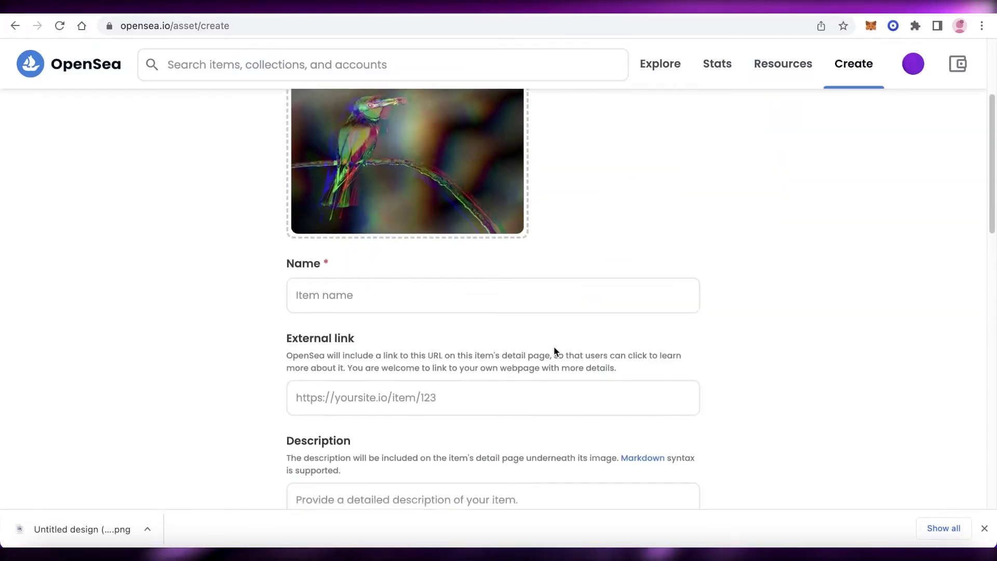
pyautogui.click(441, 306)
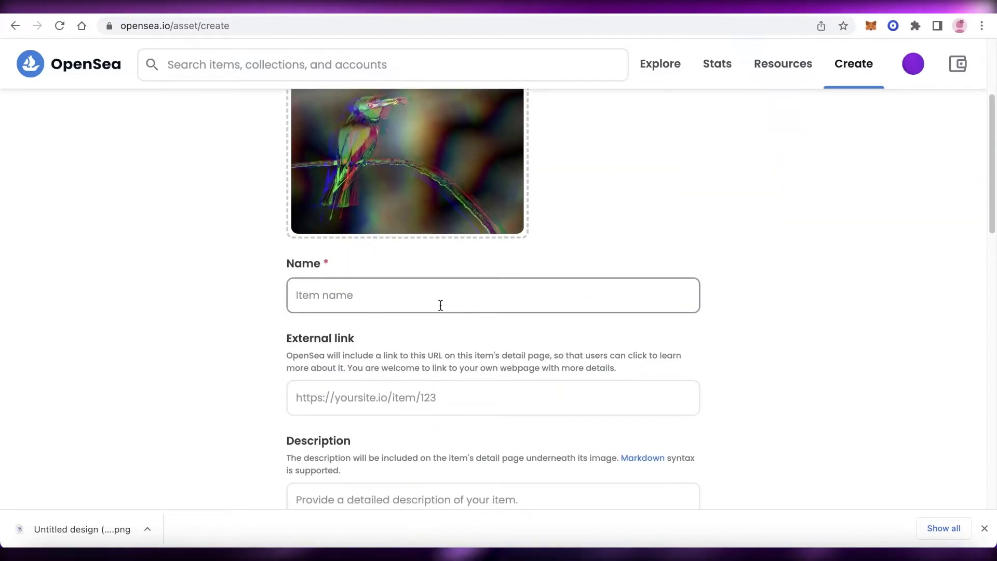
pyautogui.write('Trippy Bird')
pyautogui.scroll(-2, 438, 333)
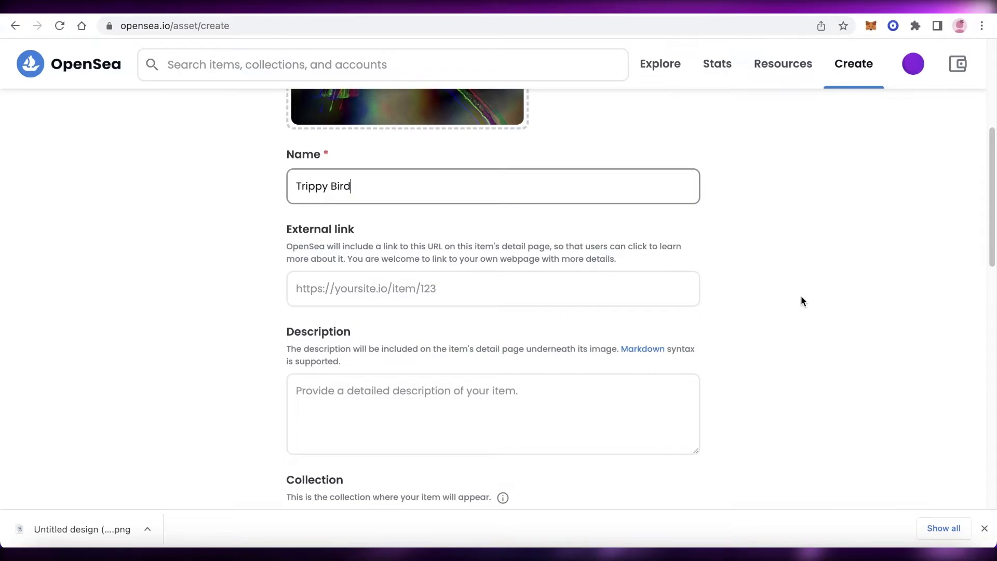
pyautogui.scroll(-1, 412, 328)
pyautogui.click(410, 348)
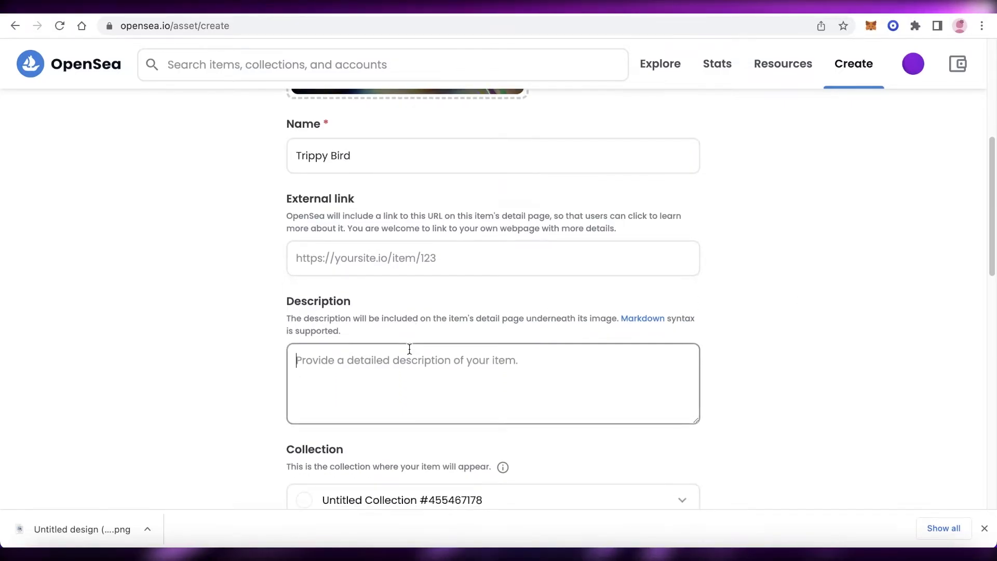
pyautogui.scroll(-1, 410, 347)
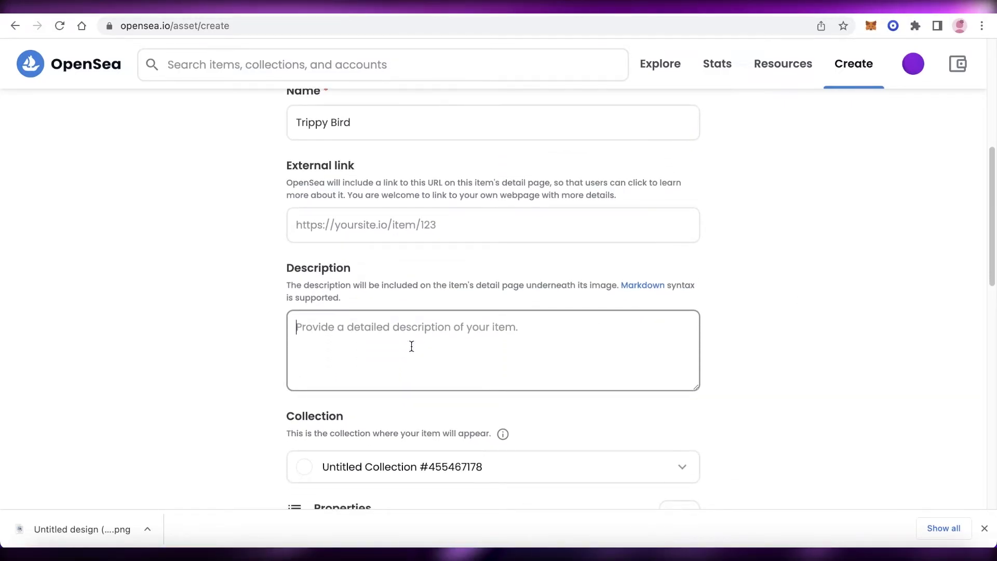
pyautogui.write('The leisure of tripping is unmatched for us birds!')
# Assign the item to the existing V2 collection
pyautogui.scroll(-5, 931, 358)
pyautogui.scroll(2, 873, 366)
pyautogui.scroll(1, 873, 366)
pyautogui.click(563, 382)
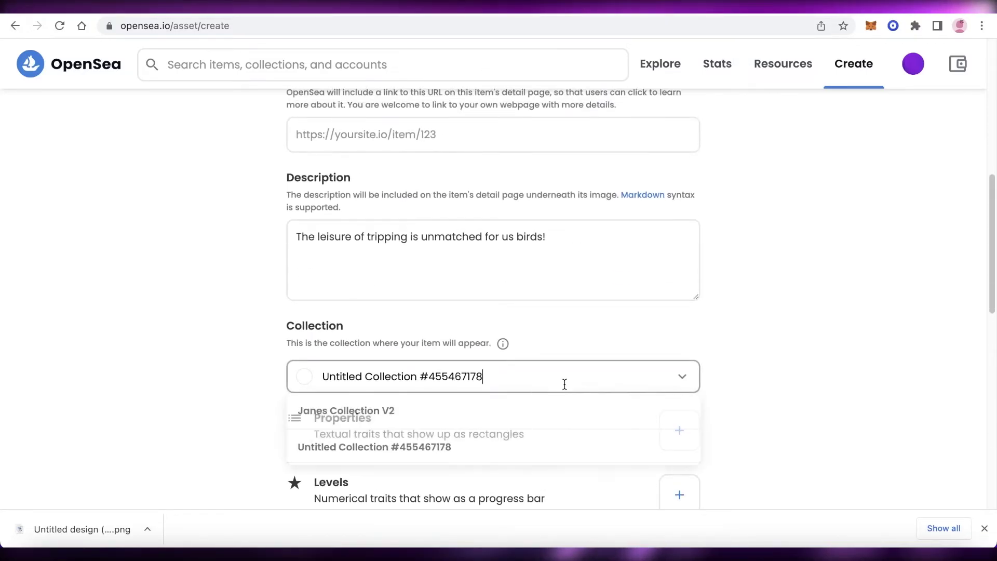
pyautogui.click(452, 416)
pyautogui.click(624, 388)
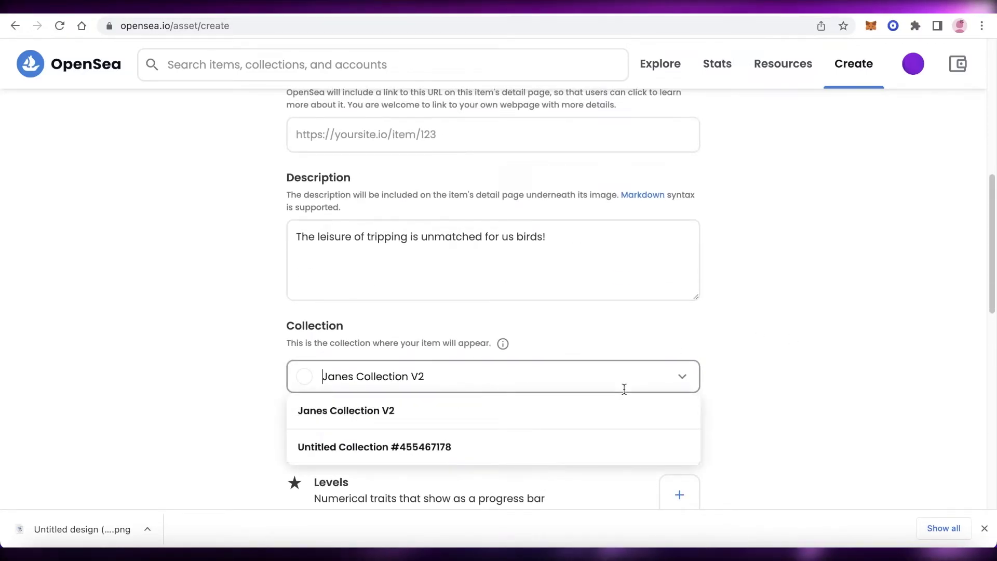
pyautogui.click(544, 421)
# Try switching on Unlockable Content for the item
pyautogui.scroll(-4, 860, 332)
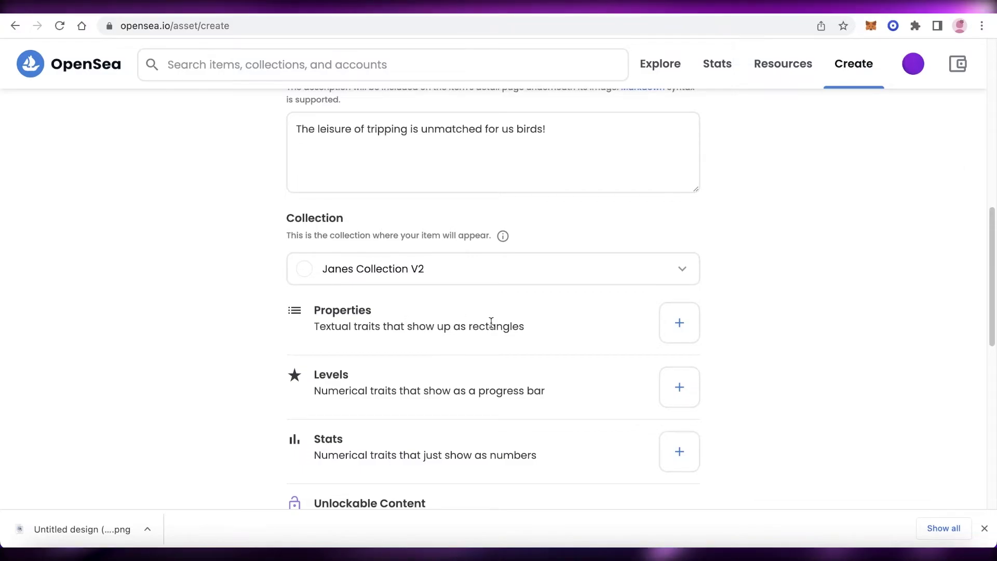
pyautogui.scroll(-2, 509, 382)
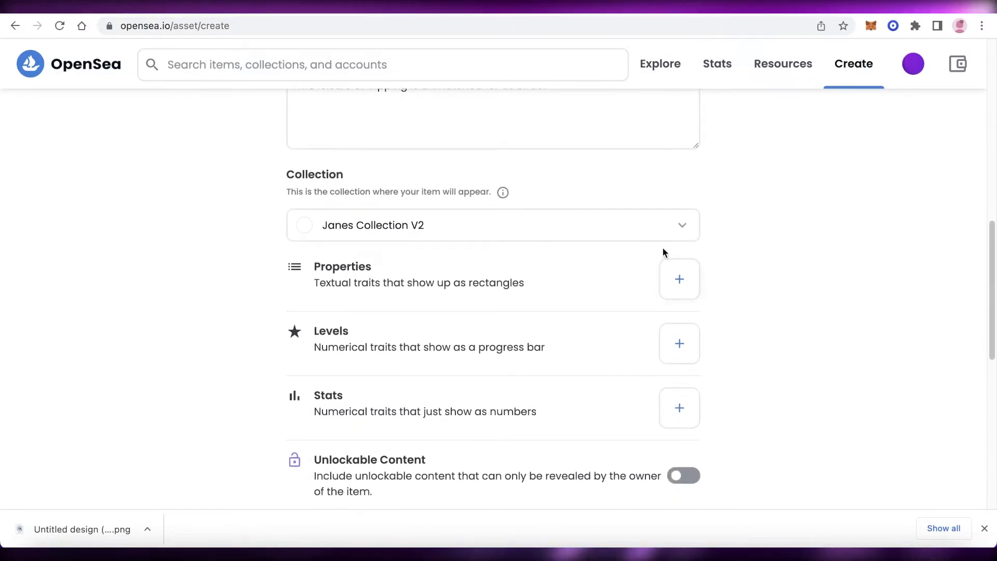
pyautogui.scroll(-10, 342, 472)
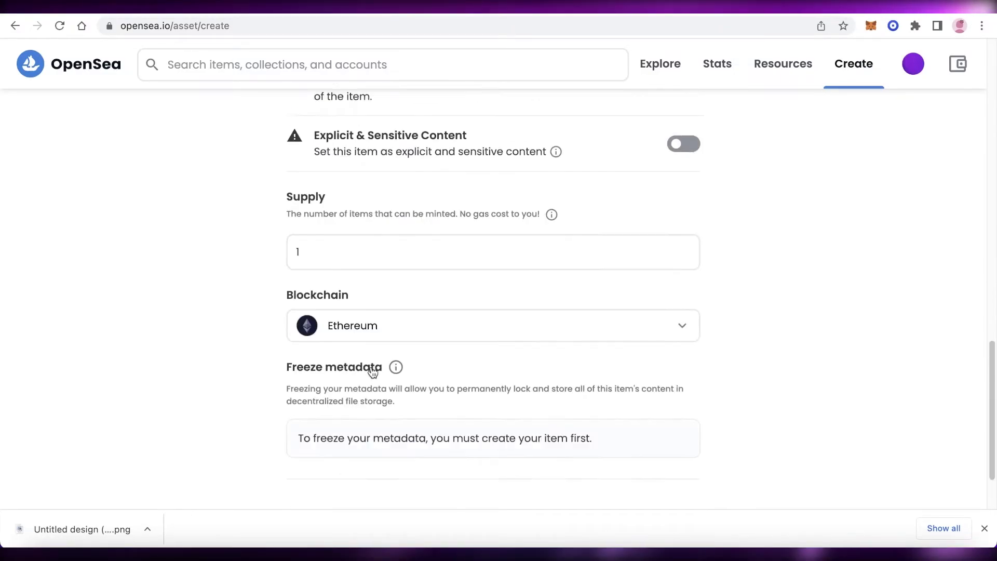
pyautogui.scroll(5, 369, 374)
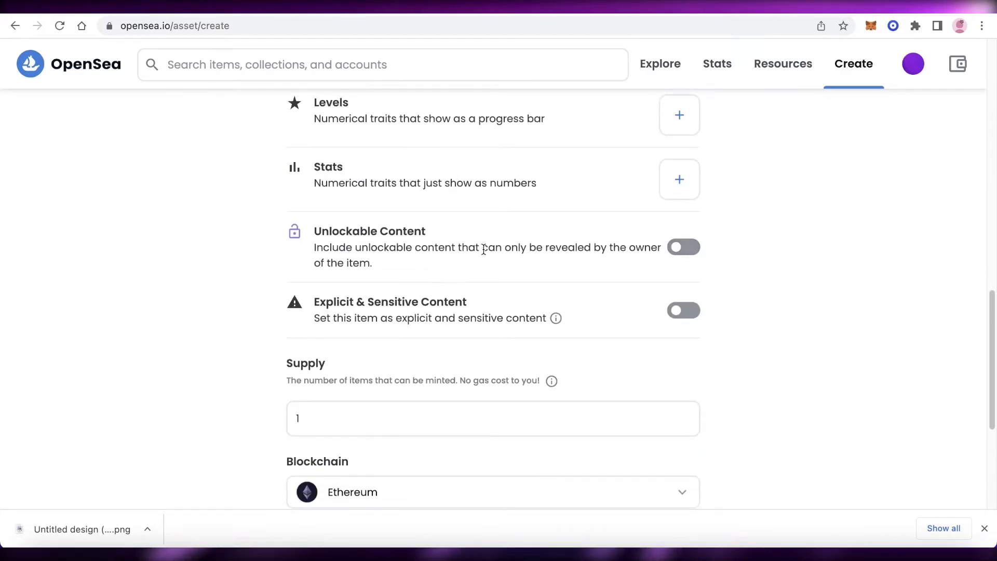
pyautogui.click(688, 251)
pyautogui.click(367, 289)
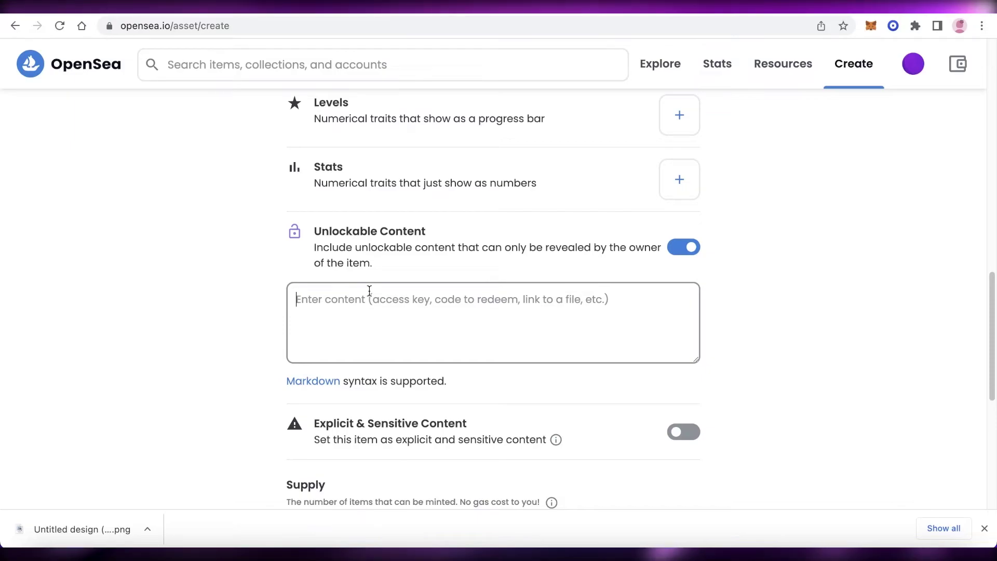
pyautogui.click(667, 250)
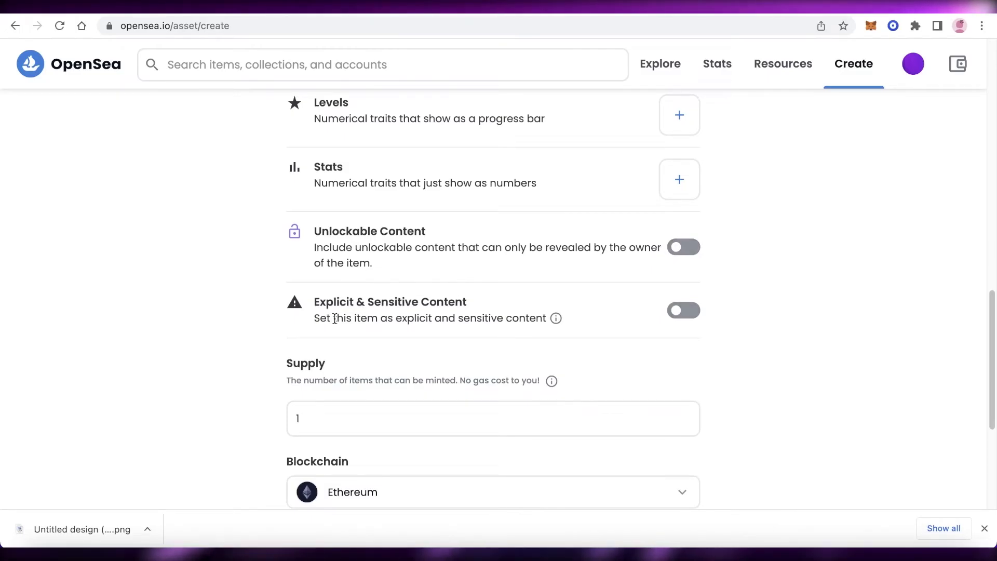
# Submit the completed form to create the Trippy Bird item
pyautogui.scroll(-5, 335, 318)
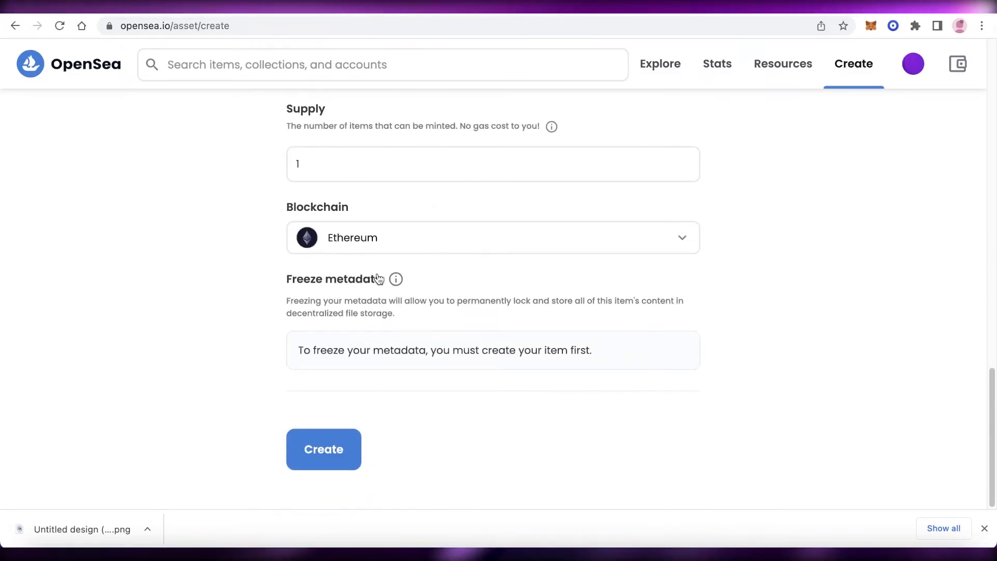
pyautogui.click(323, 456)
pyautogui.click(478, 210)
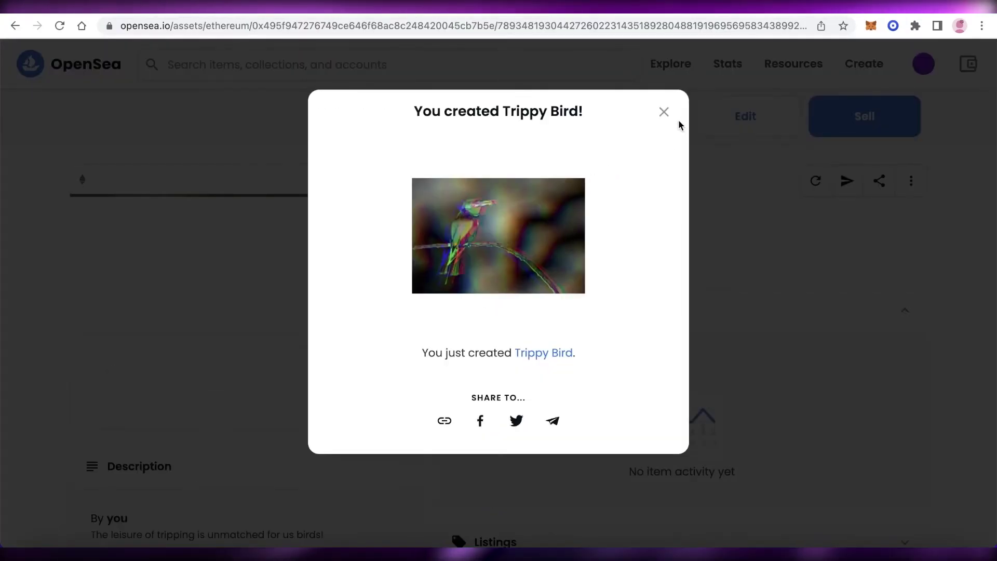
# Dismiss the creation confirmation and look over the Trippy Bird page, including its price history, offers and item activity
pyautogui.click(659, 112)
pyautogui.scroll(-3, 525, 287)
pyautogui.scroll(3, 525, 280)
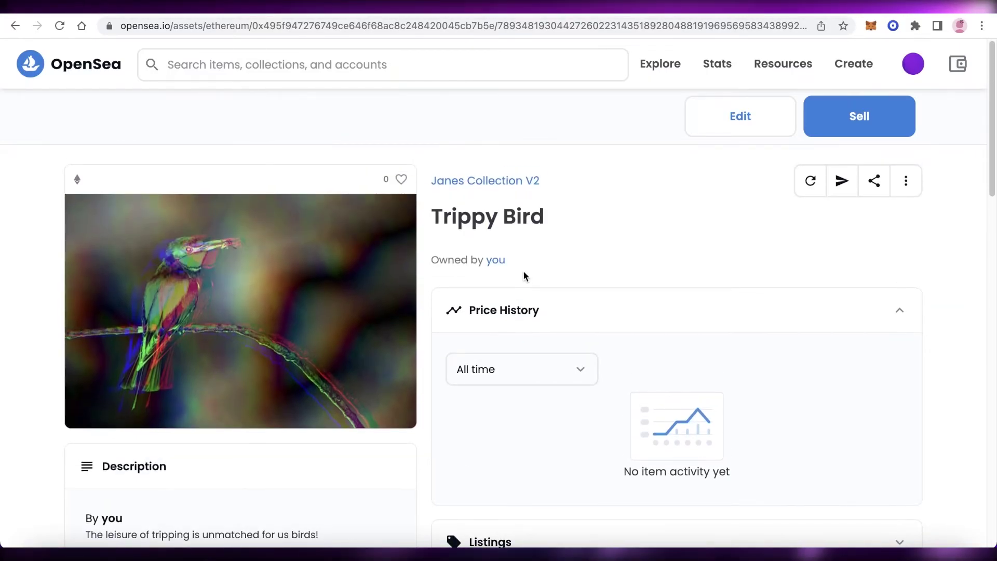
pyautogui.scroll(-10, 523, 275)
pyautogui.scroll(10, 376, 267)
pyautogui.scroll(-10, 510, 276)
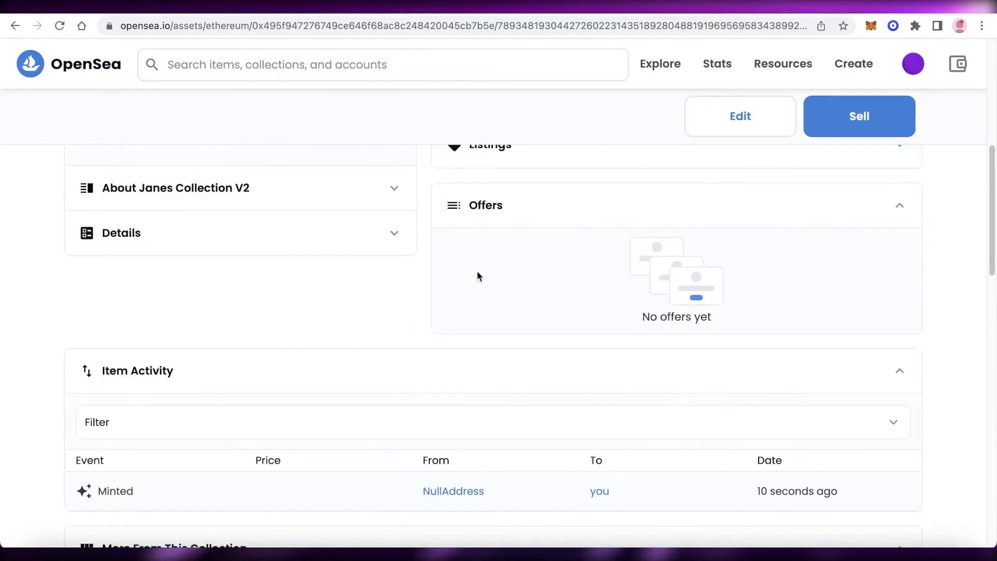
pyautogui.scroll(10, 887, 178)
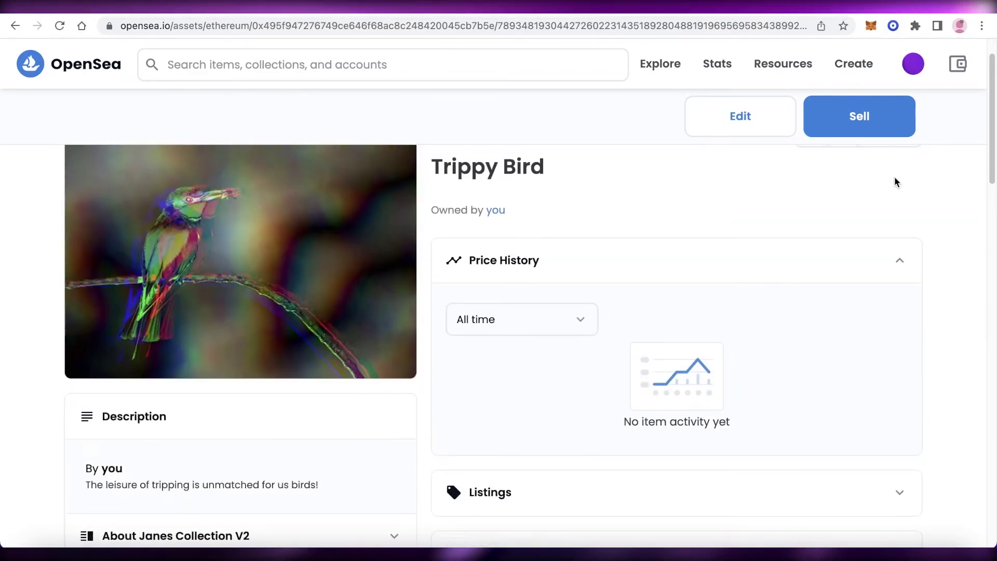
# Start a sale listing for Trippy Bird and set its price to 0.2 ETH
pyautogui.click(881, 115)
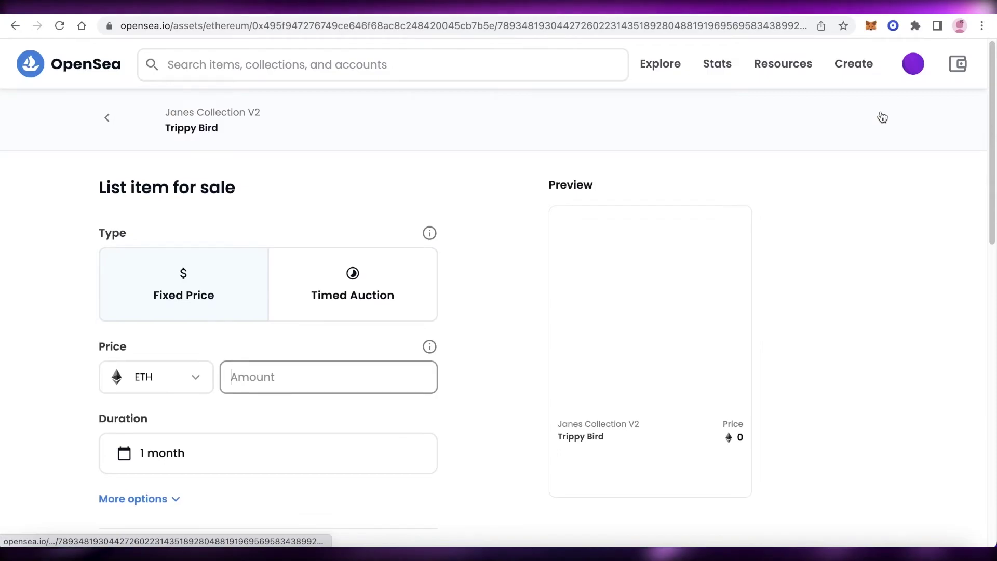
pyautogui.click(238, 376)
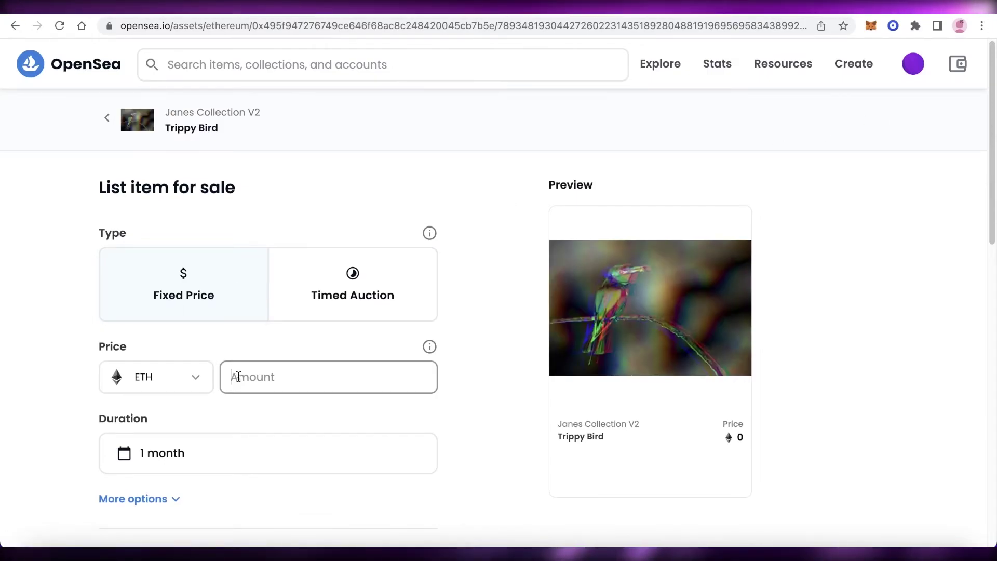
pyautogui.write('0.2')
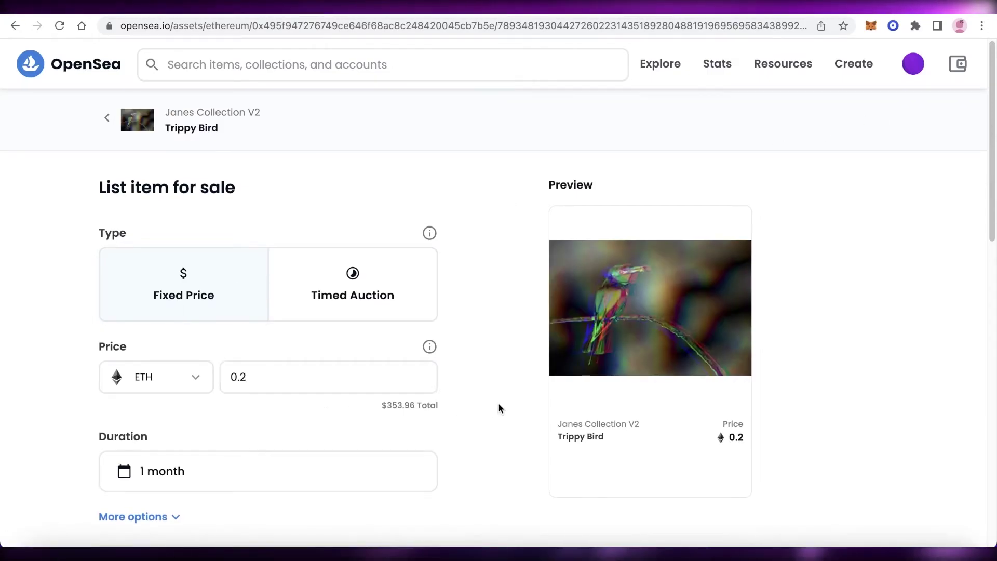
# Expand the listing's additional options to check the bundle and reserved-buyer settings, and submit the listing
pyautogui.scroll(-3, 266, 250)
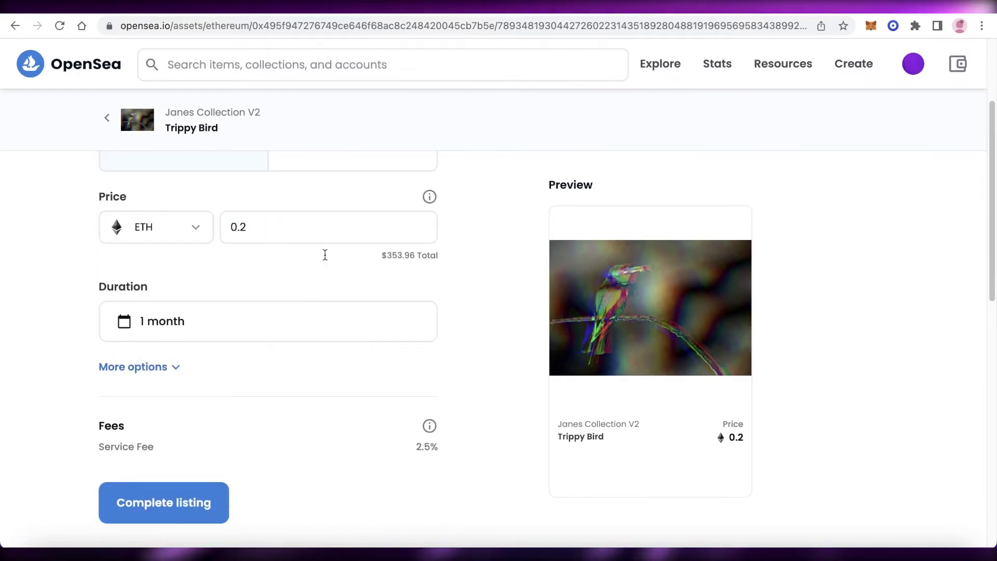
pyautogui.click(130, 368)
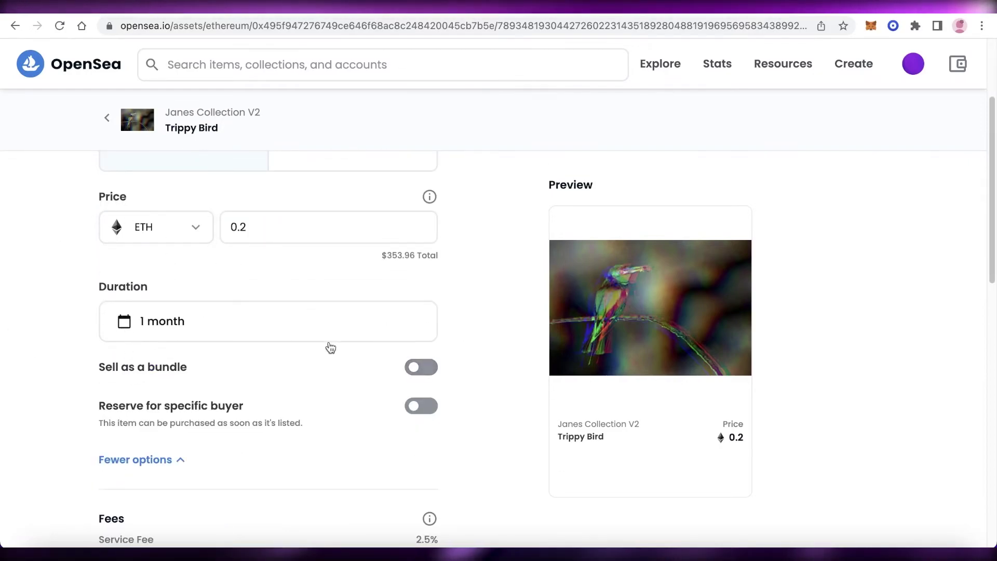
pyautogui.scroll(-1, 353, 340)
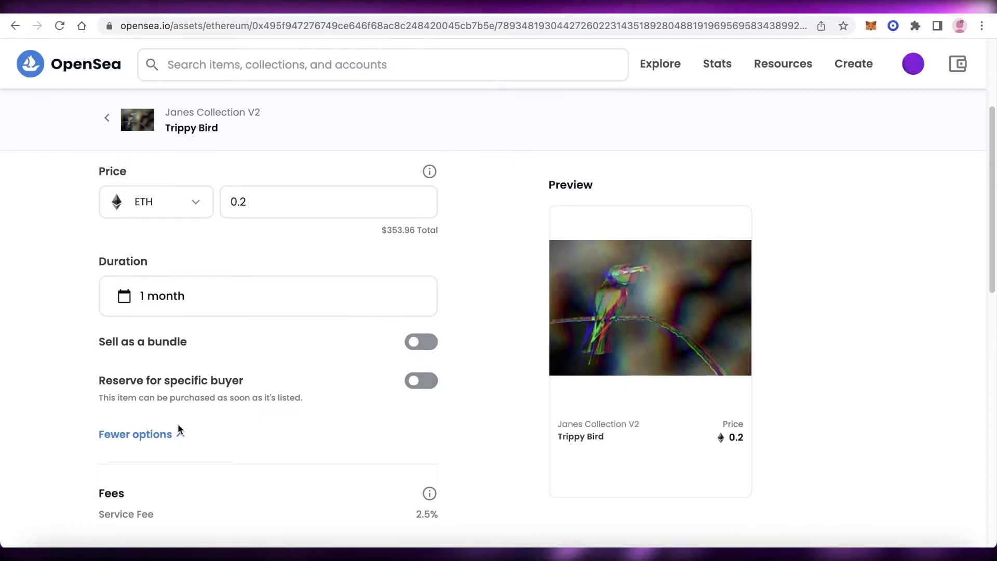
pyautogui.scroll(-7, 322, 270)
pyautogui.scroll(3, 332, 267)
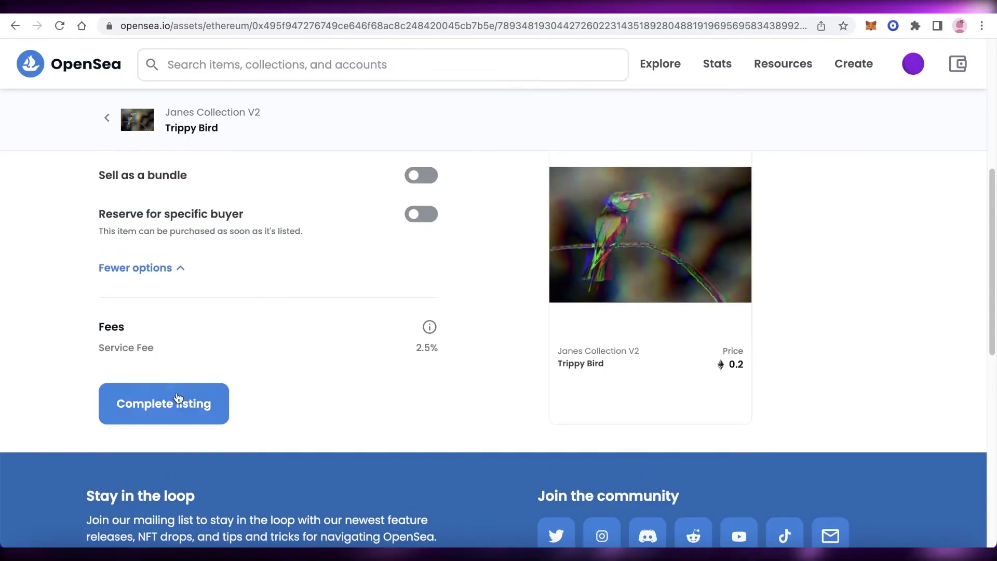
pyautogui.scroll(6, 182, 399)
pyautogui.scroll(-8, 176, 395)
pyautogui.click(159, 312)
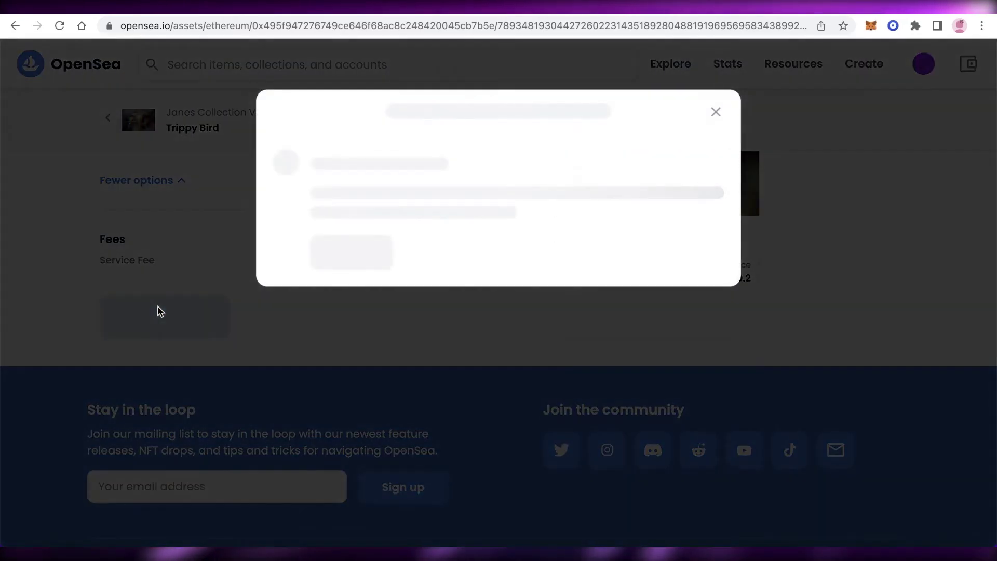
# Read the Seaport signature request to its end, sign it in the wallet, and open the listed item's page
pyautogui.scroll(-8, 881, 218)
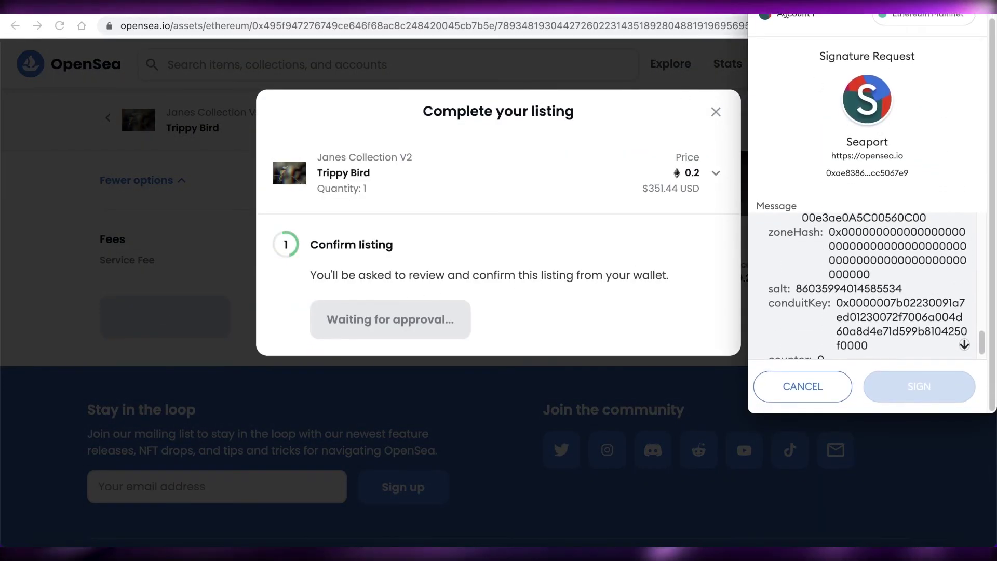
pyautogui.scroll(-1, 882, 291)
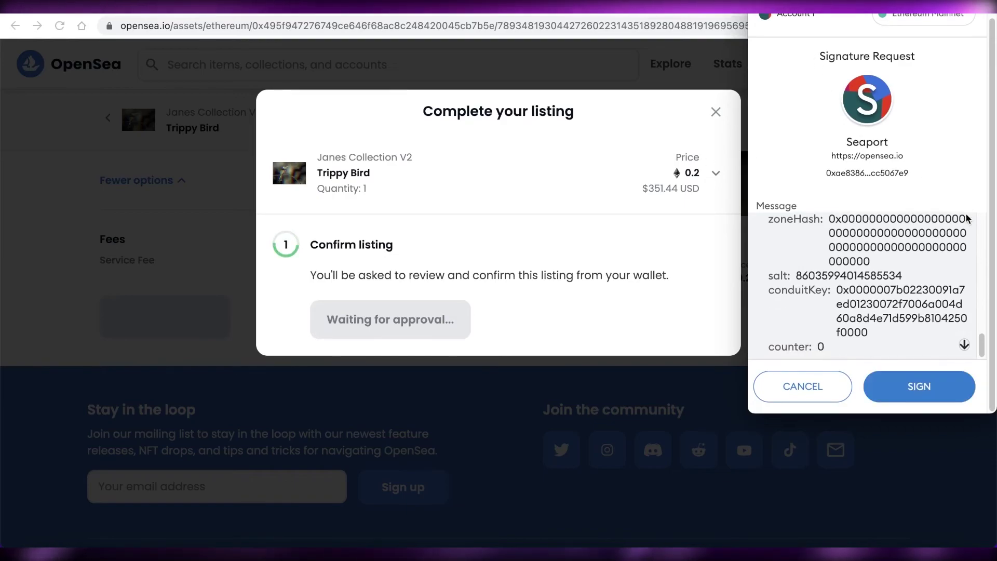
pyautogui.click(880, 384)
pyautogui.click(525, 497)
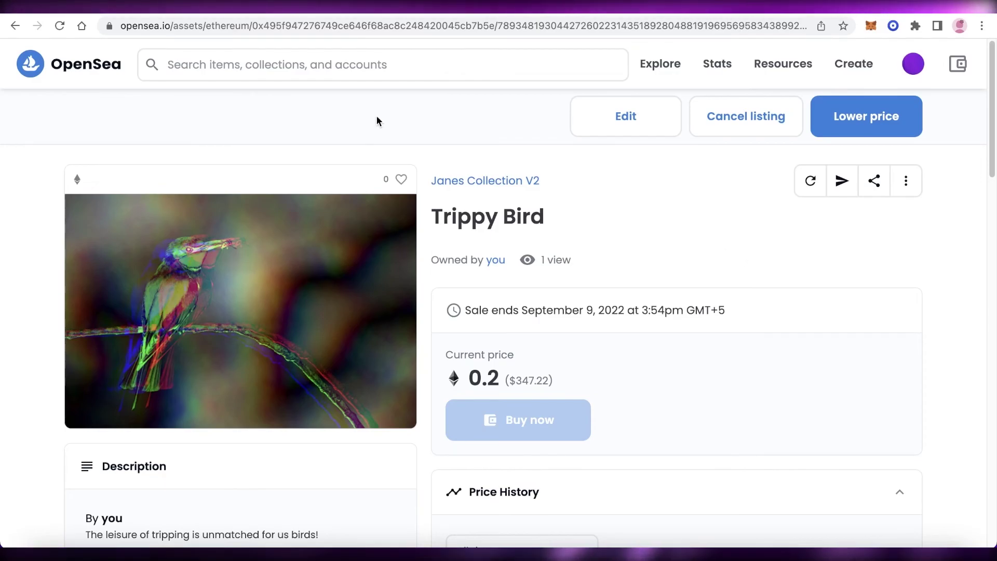
# Examine the listed Trippy Bird page, including its artwork, sale end date, current price and description
pyautogui.scroll(-3, 519, 263)
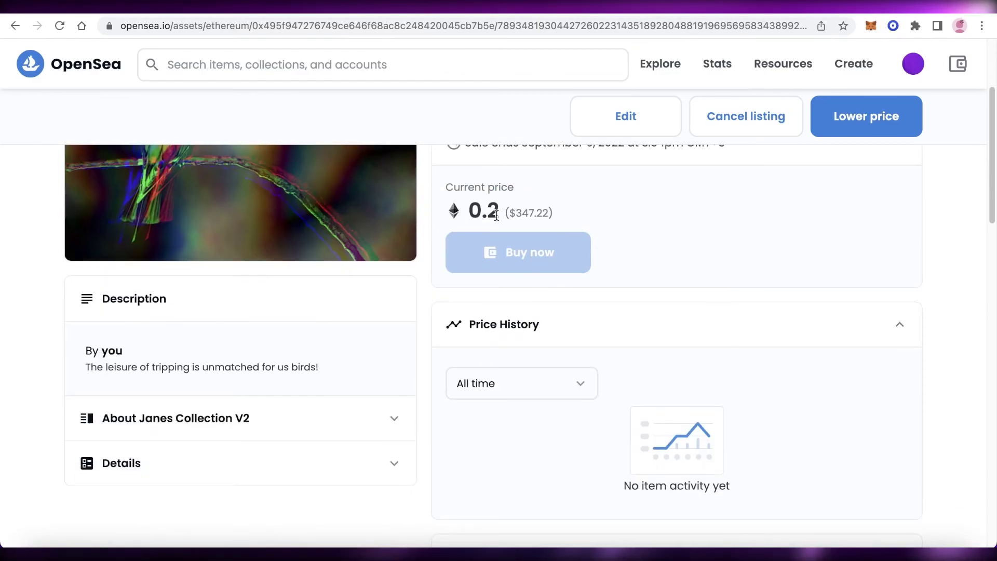
pyautogui.scroll(3, 533, 200)
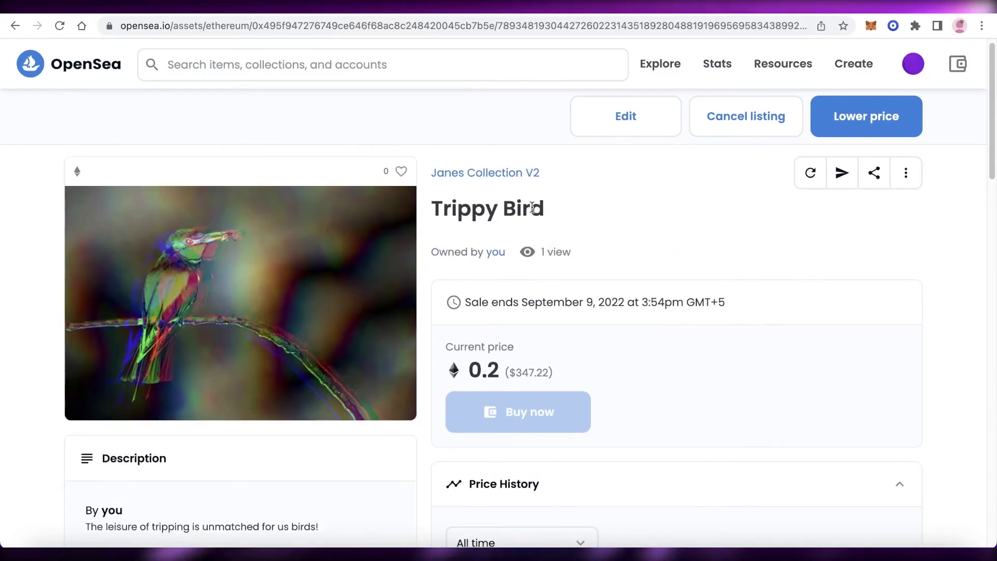
pyautogui.scroll(-2, 495, 319)
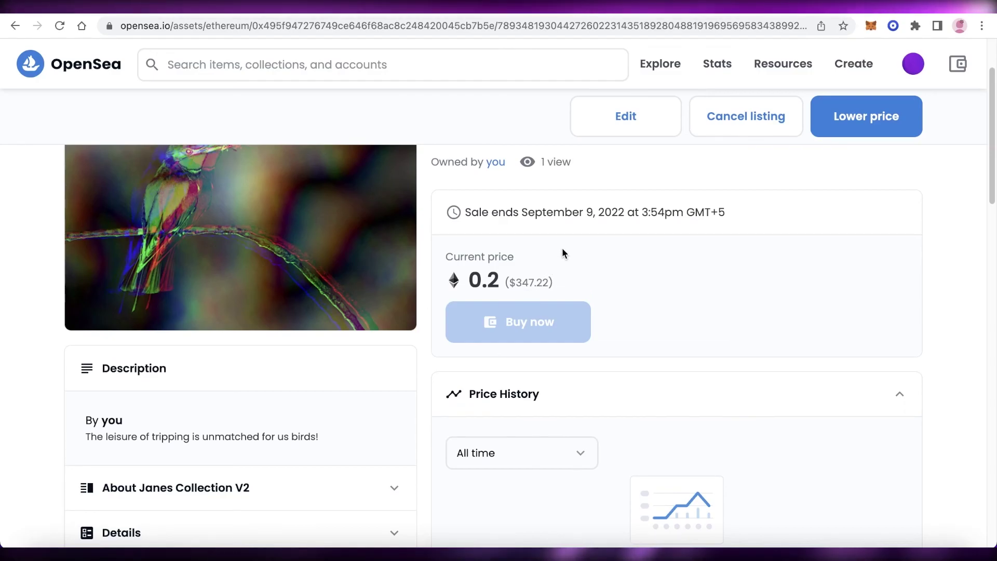
pyautogui.scroll(1, 561, 247)
pyautogui.scroll(-1, 216, 394)
pyautogui.scroll(3, 200, 389)
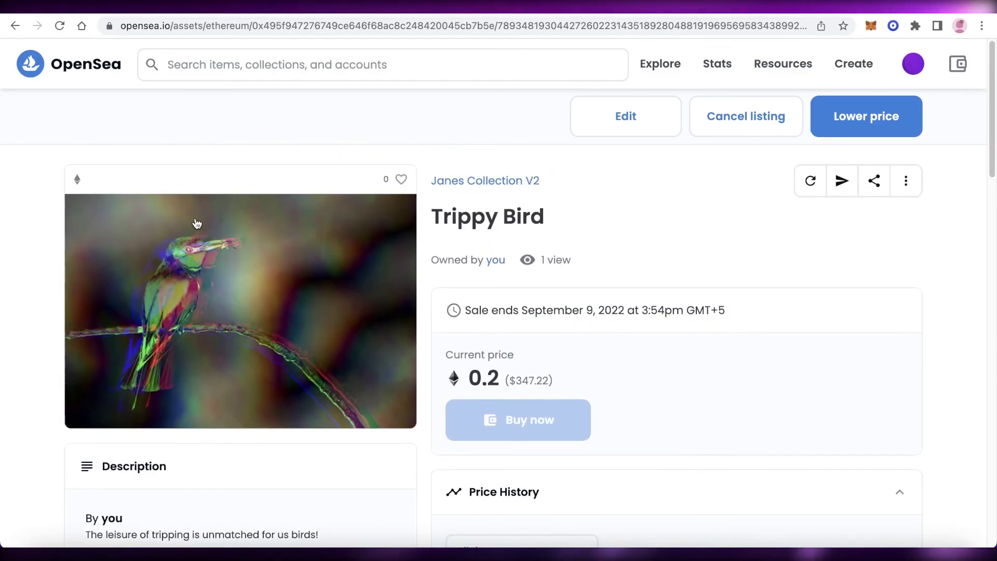